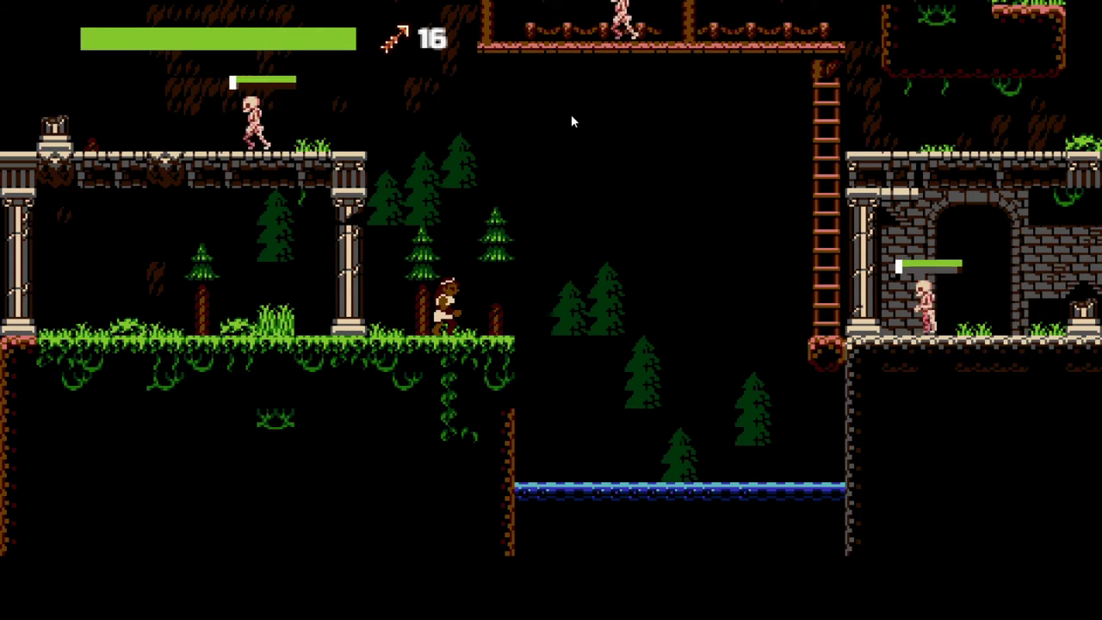
- Shoot arrows across the water at the skeleton in front of the stone archway
{"action": "key", "text": "x"}
{"action": "key", "text": "Left"}
{"action": "key", "text": "x"}
{"action": "key", "text": "Right"}
{"action": "key", "text": "c"}
{"action": "key", "text": "Down"}
{"action": "key", "text": "x"}
{"action": "key", "text": "c"}
- Run off the outer edge of the grassy ledge to reach the archway and collect the fired arrows
{"action": "key", "text": "Left"}
{"action": "key", "text": "Left"}
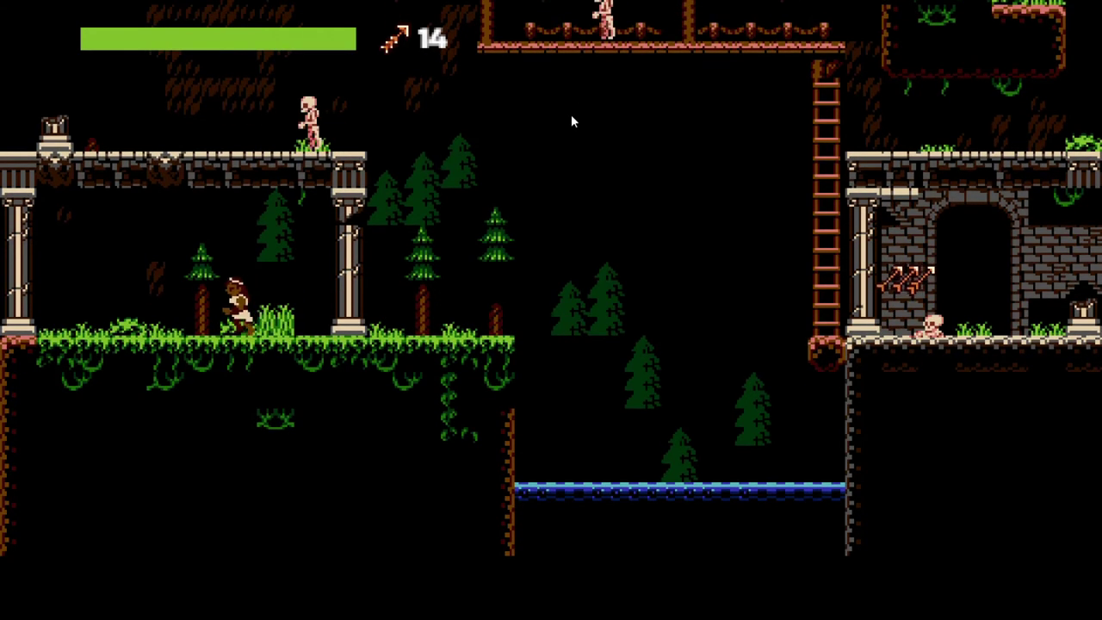
{"action": "key", "text": "Left"}
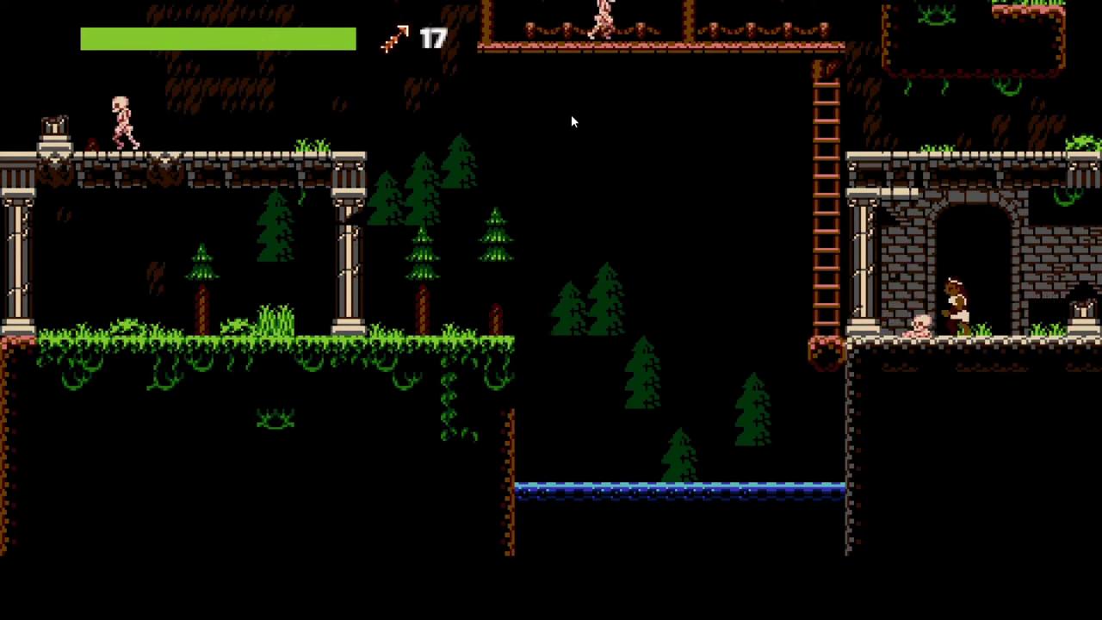
{"action": "key", "text": "Right"}
- Climb the ladder beside the archway and get onto the stone roof above it
{"action": "key", "text": "Left"}
{"action": "key", "text": "Left"}
{"action": "key", "text": "Up"}
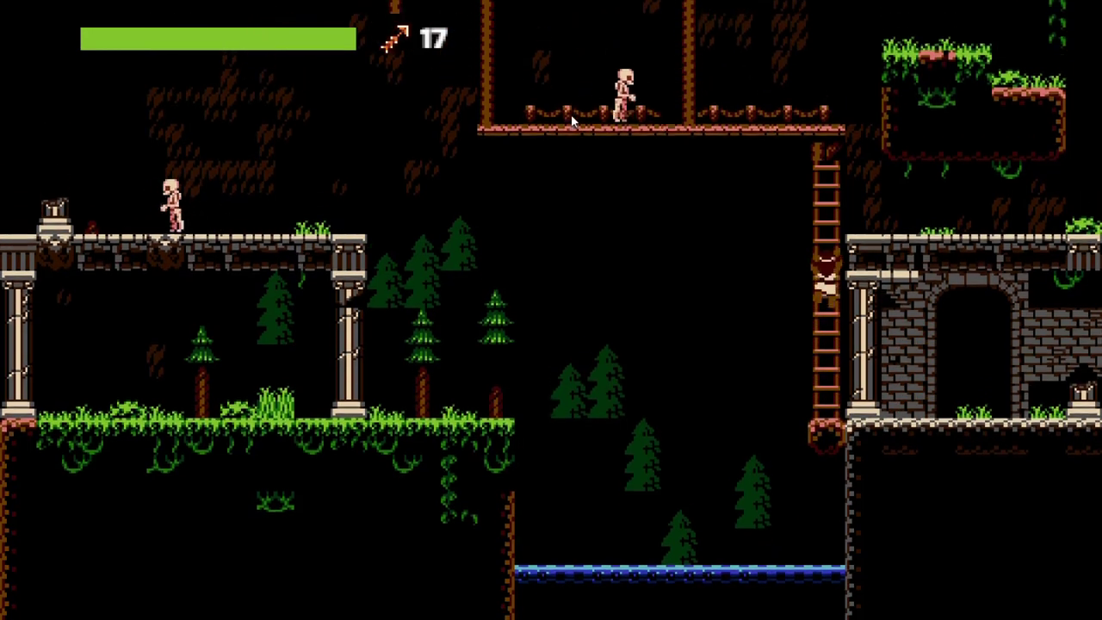
{"action": "key", "text": "Right"}
{"action": "key", "text": "Right"}
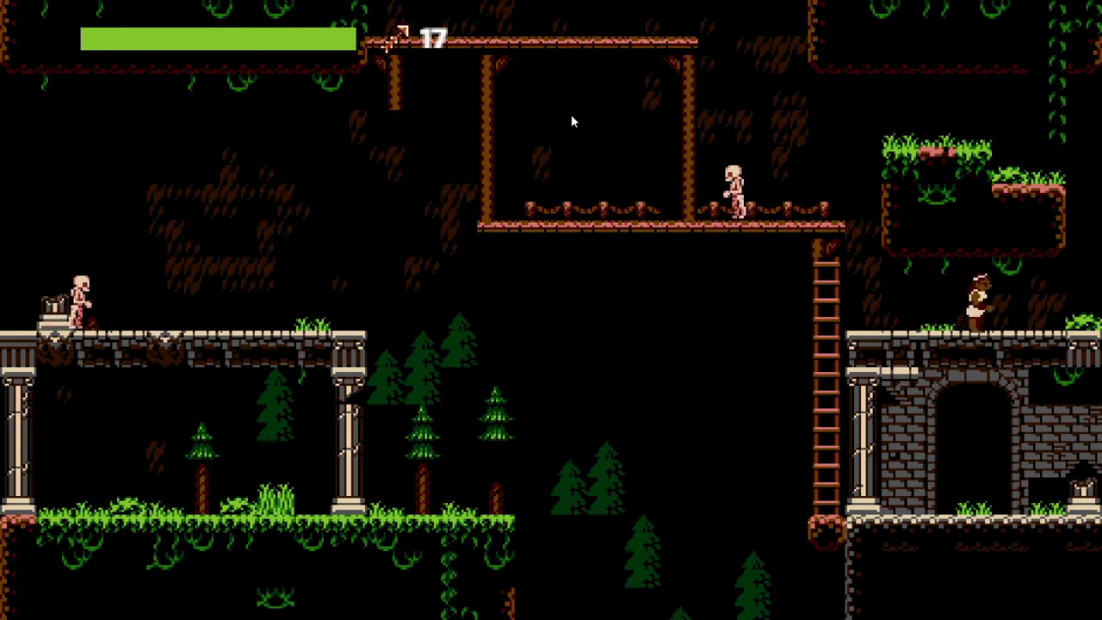
- Run past the roof's outer edge to the opposite stone ledge and shoot the skeleton there
{"action": "key", "text": "Right"}
{"action": "key", "text": "x"}
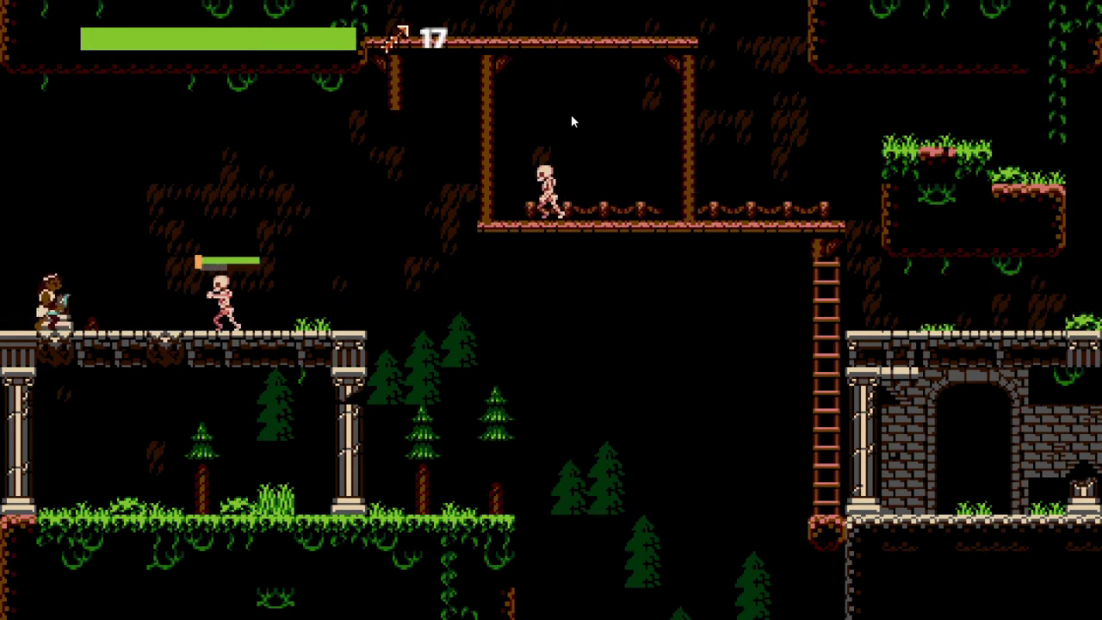
{"action": "key", "text": "Right"}
{"action": "key", "text": "x"}
{"action": "key", "text": "Right"}
- Return past the screen edge to the archway's roof and move back toward the ladder
{"action": "key", "text": "Left"}
{"action": "key", "text": "Left"}
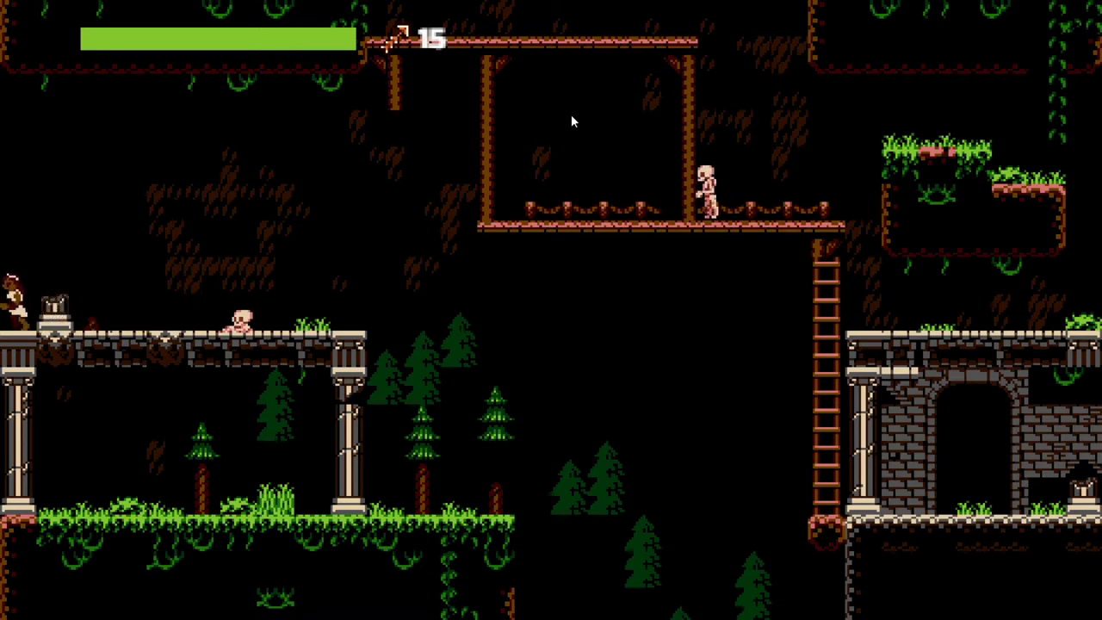
{"action": "key", "text": "Right"}
{"action": "key", "text": "Left"}
{"action": "key", "text": "c"}
{"action": "key", "text": "Right"}
{"action": "key", "text": "Left"}
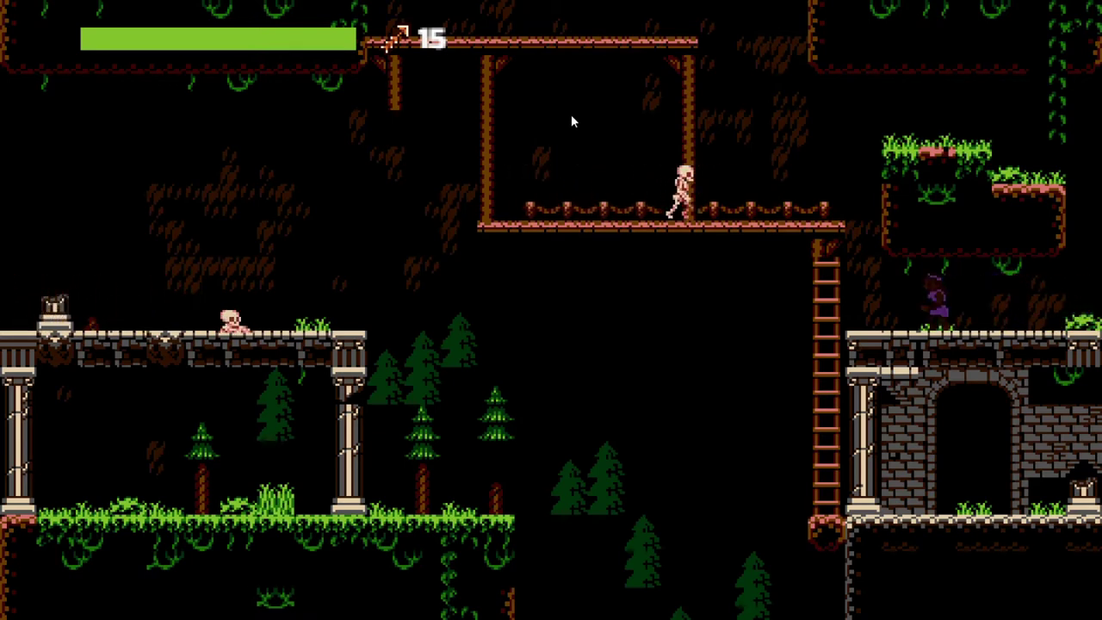
{"action": "key", "text": "Left"}
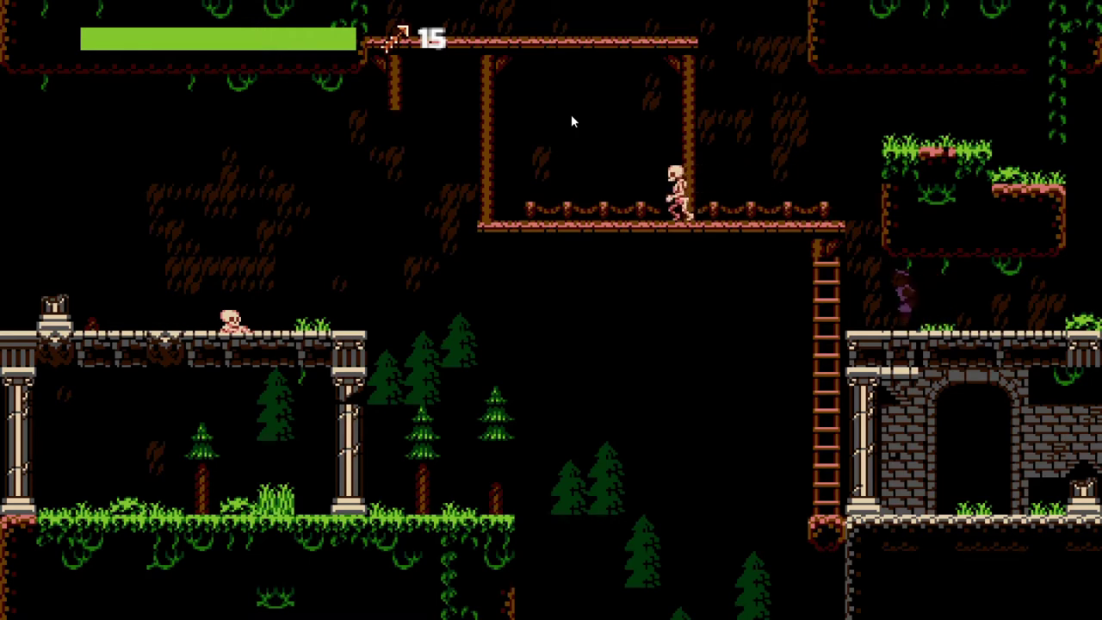
- Shoot the skeleton patrolling the wooden bridge above the ladder
{"action": "key", "text": "x"}
{"action": "key", "text": "c"}
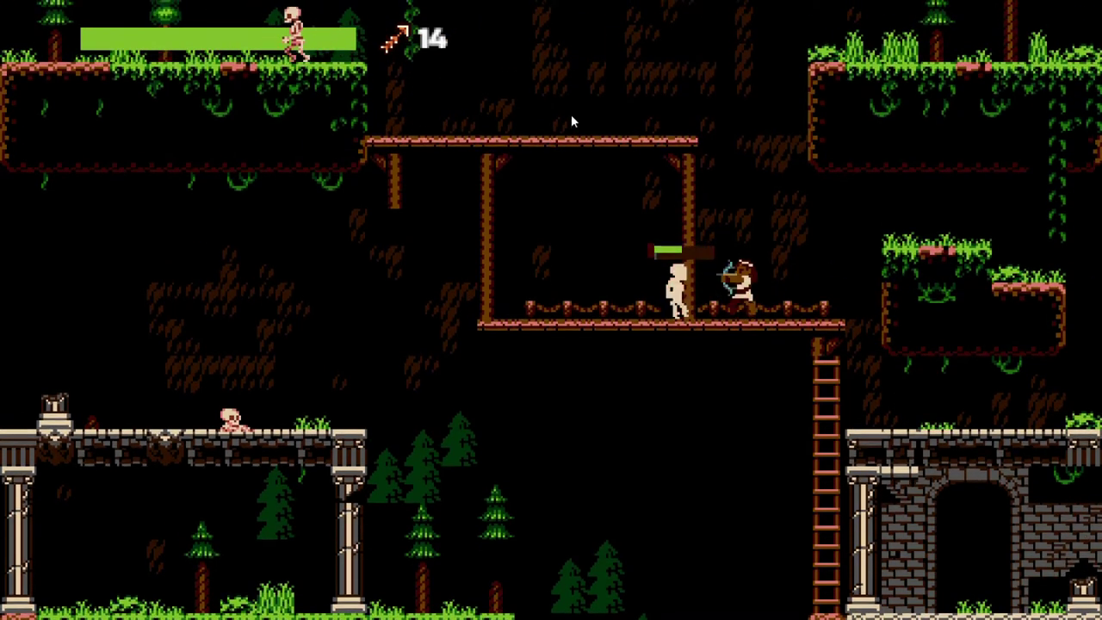
{"action": "key", "text": "space"}
{"action": "key", "text": "Left"}
{"action": "key", "text": "Right"}
{"action": "key", "text": "c"}
{"action": "key", "text": "Right"}
- Descend from the bridge's support post to the ladder below and climb back up to the bridge
{"action": "key", "text": "Up"}
{"action": "key", "text": "Down"}
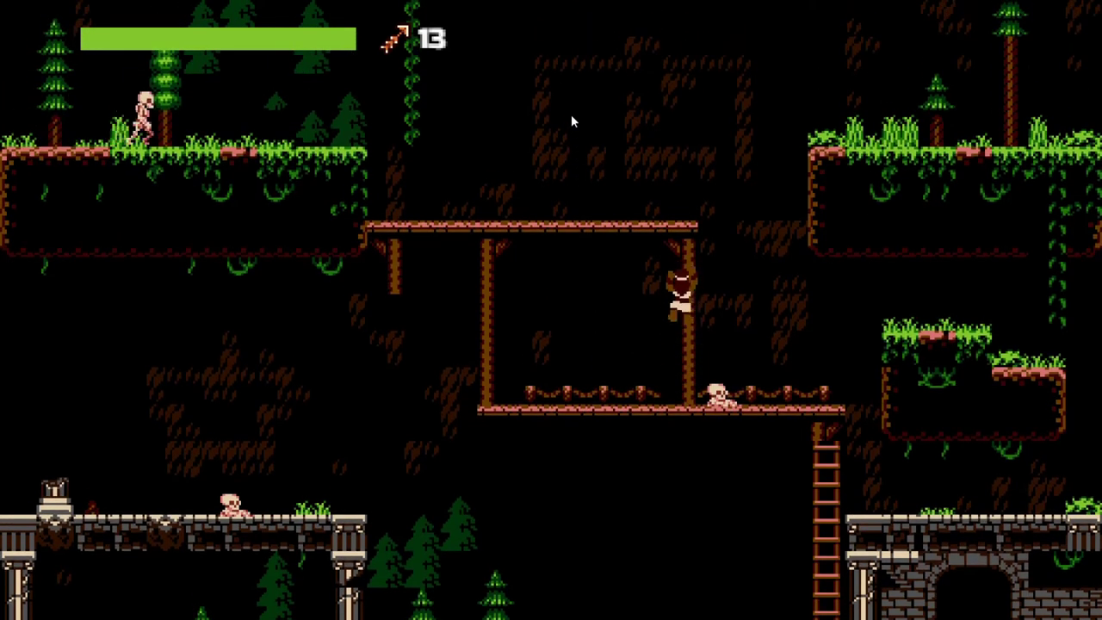
{"action": "key", "text": "Up"}
{"action": "key", "text": "Down"}
{"action": "key", "text": "Down"}
{"action": "key", "text": "Right"}
{"action": "key", "text": "Down"}
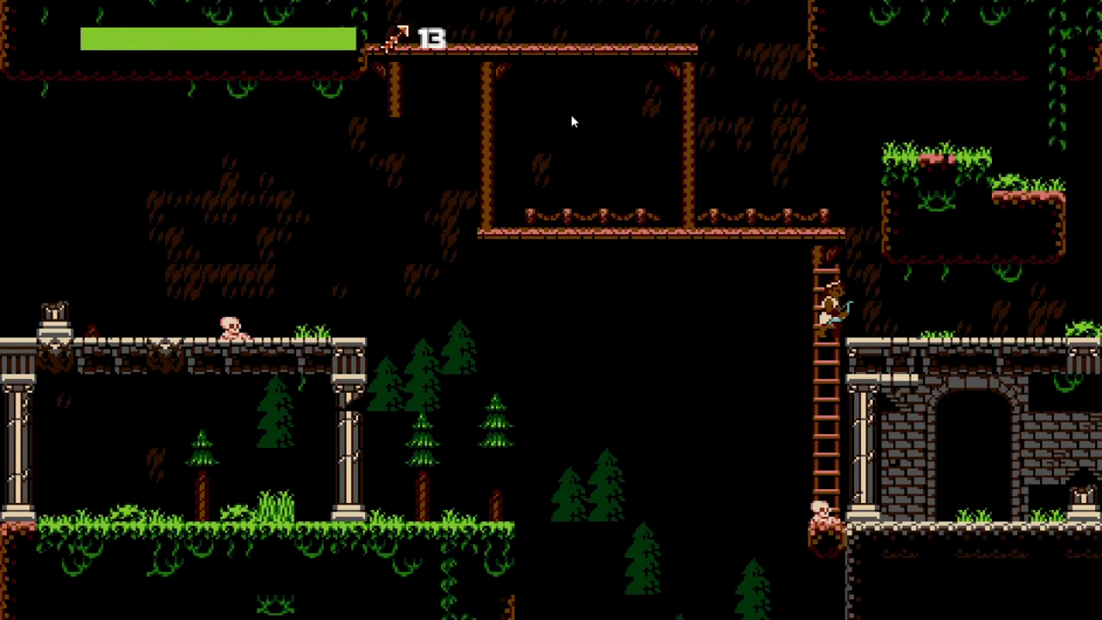
{"action": "key", "text": "Up"}
{"action": "key", "text": "Right"}
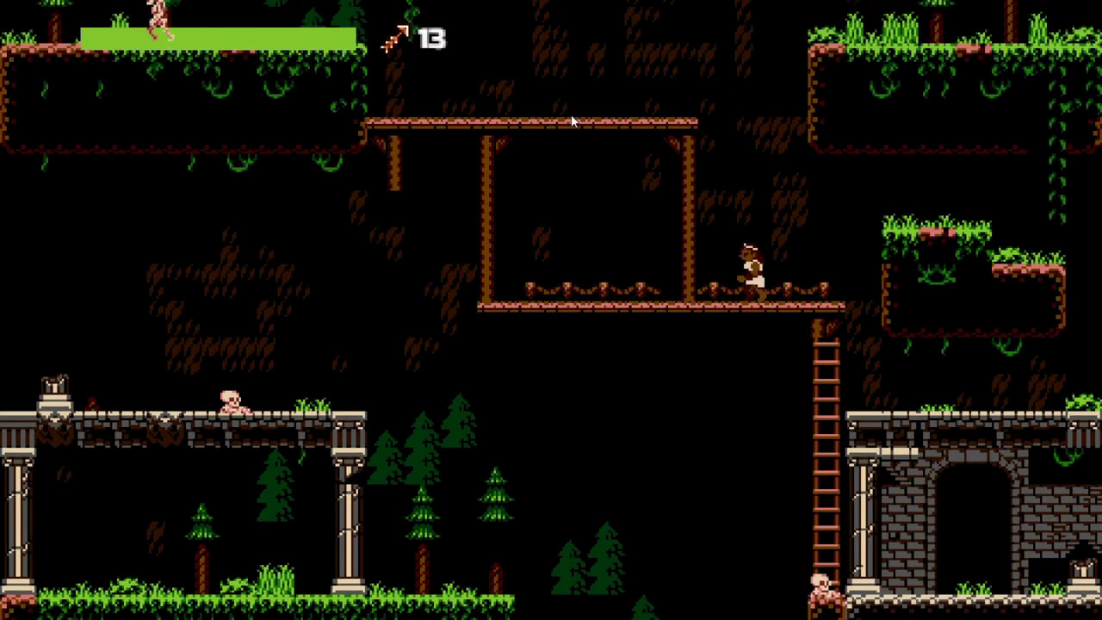
- Climb the bridge's support post to the upper wooden platform and run toward the hanging vine
{"action": "key", "text": "Left"}
{"action": "key", "text": "Right"}
{"action": "key", "text": "Up"}
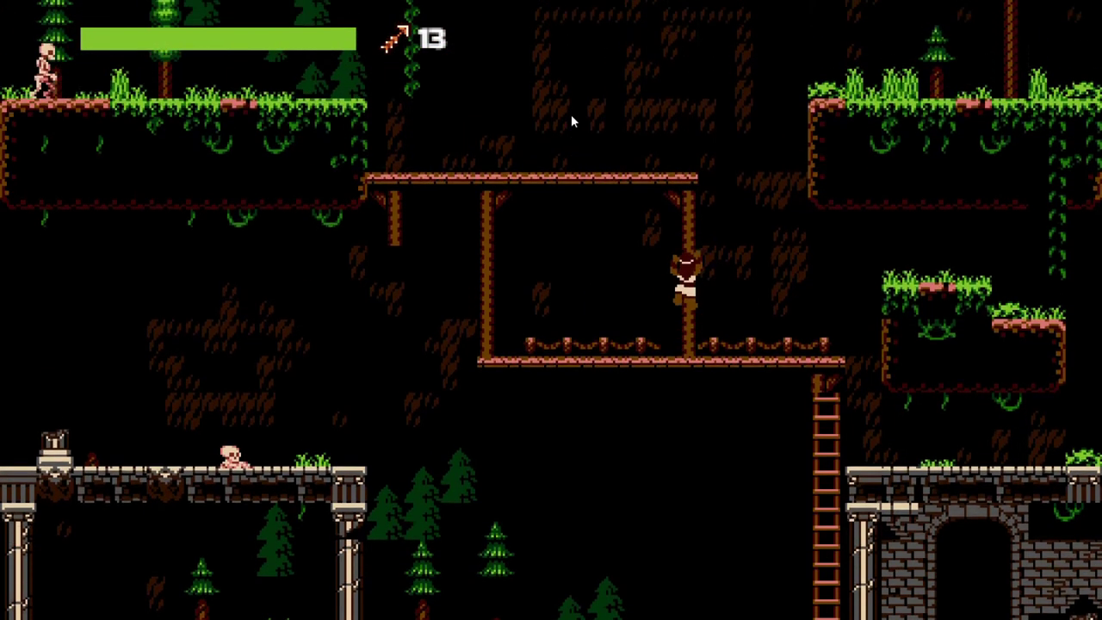
{"action": "key", "text": "Up"}
{"action": "key", "text": "Left"}
{"action": "key", "text": "Right"}
{"action": "key", "text": "Left"}
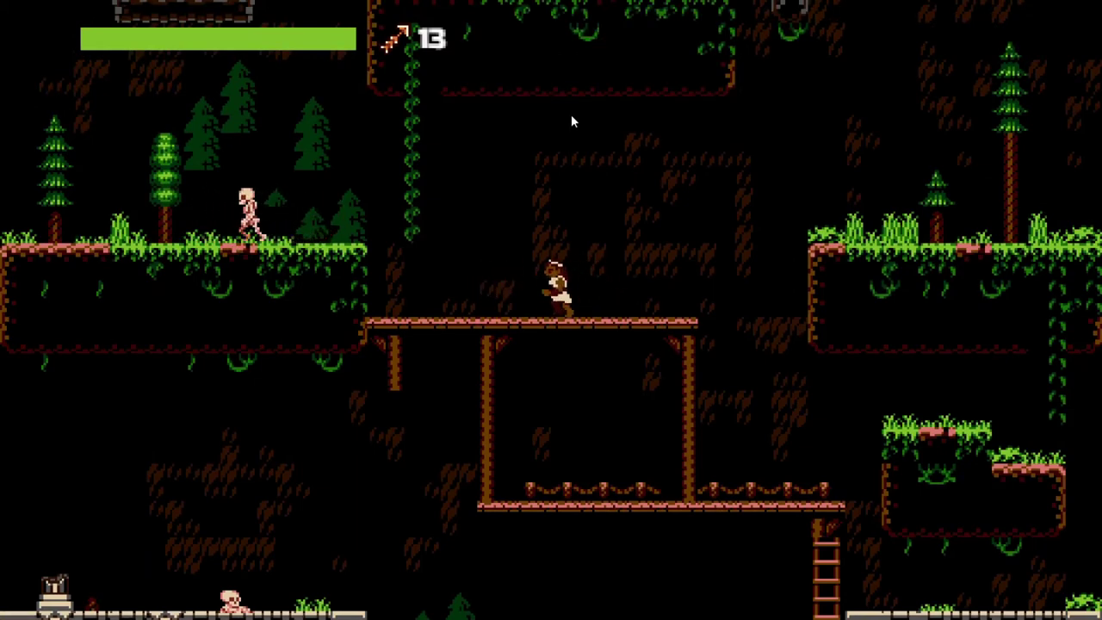
- Climb the hanging vine toward the temple platform
{"action": "key", "text": "Up"}
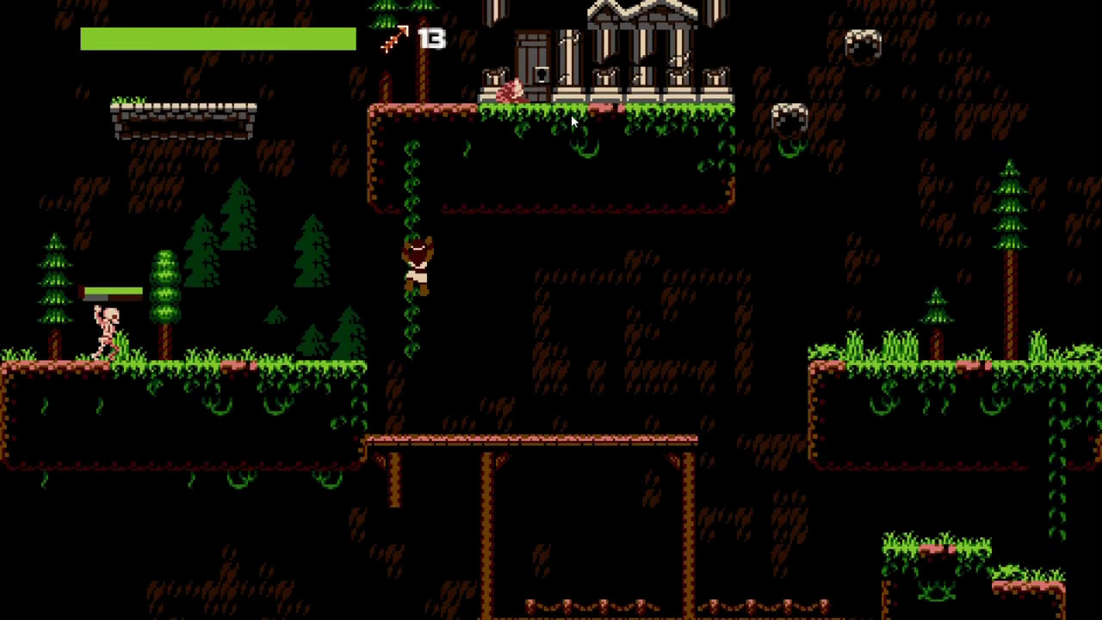
{"action": "key", "text": "Down"}
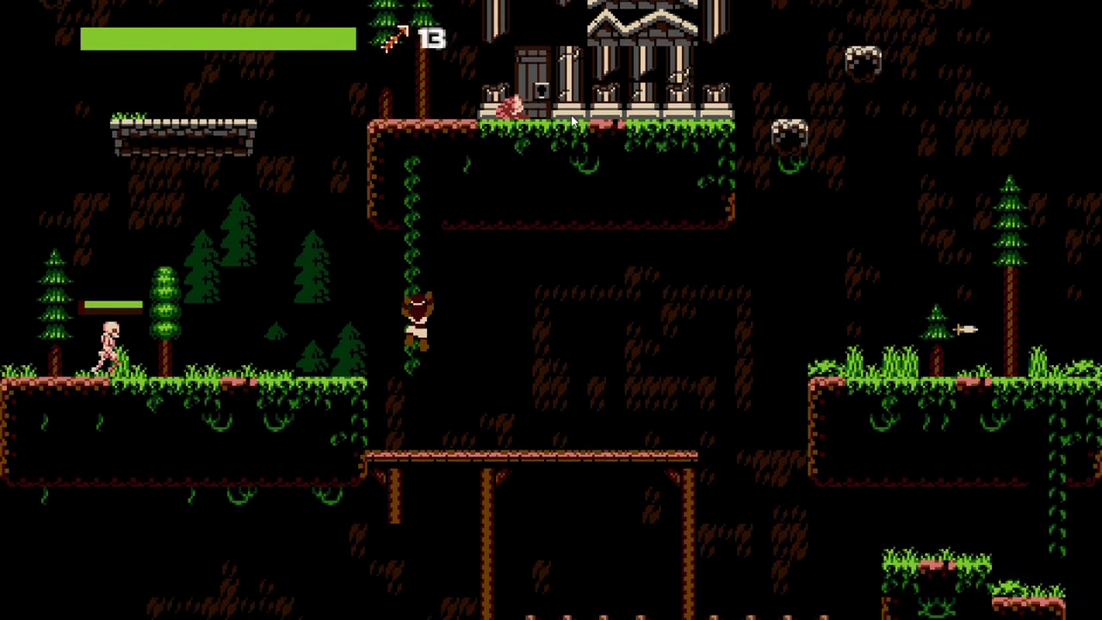
{"action": "key", "text": "Left"}
{"action": "key", "text": "Up"}
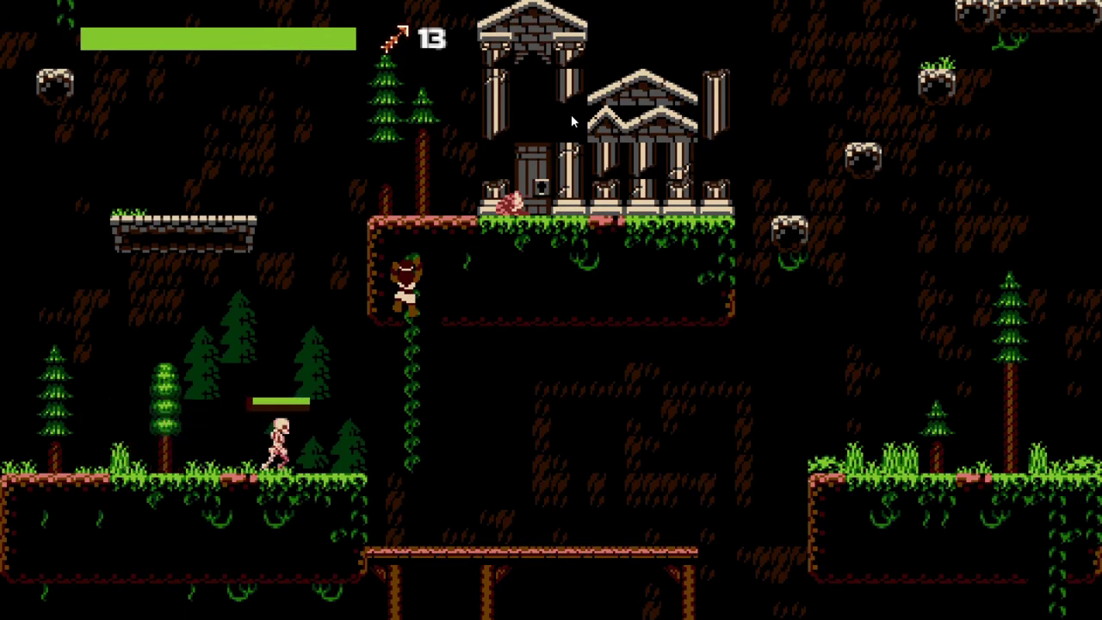
- Descend from the vine onto the grassy ledge and shoot the skeleton patrolling it
{"action": "key", "text": "Down"}
{"action": "key", "text": "Left"}
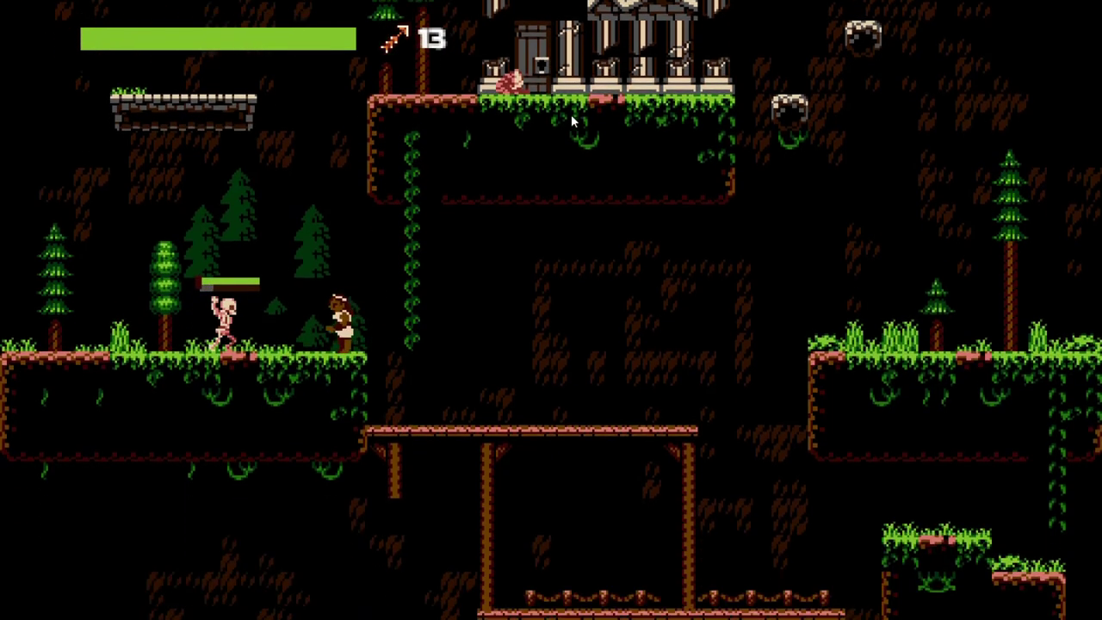
{"action": "key", "text": "x"}
{"action": "key", "text": "x"}
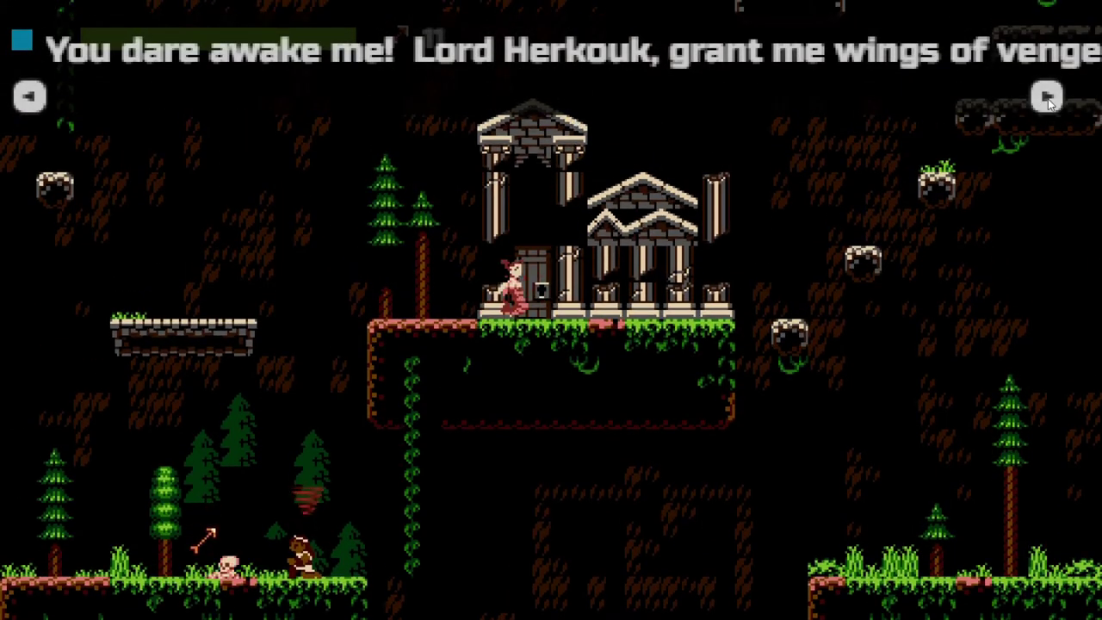
- Advance through the boss's dialogue and shoot the risen skeleton on the grassy ledge
{"action": "left_click", "coordinate": [1047, 104]}
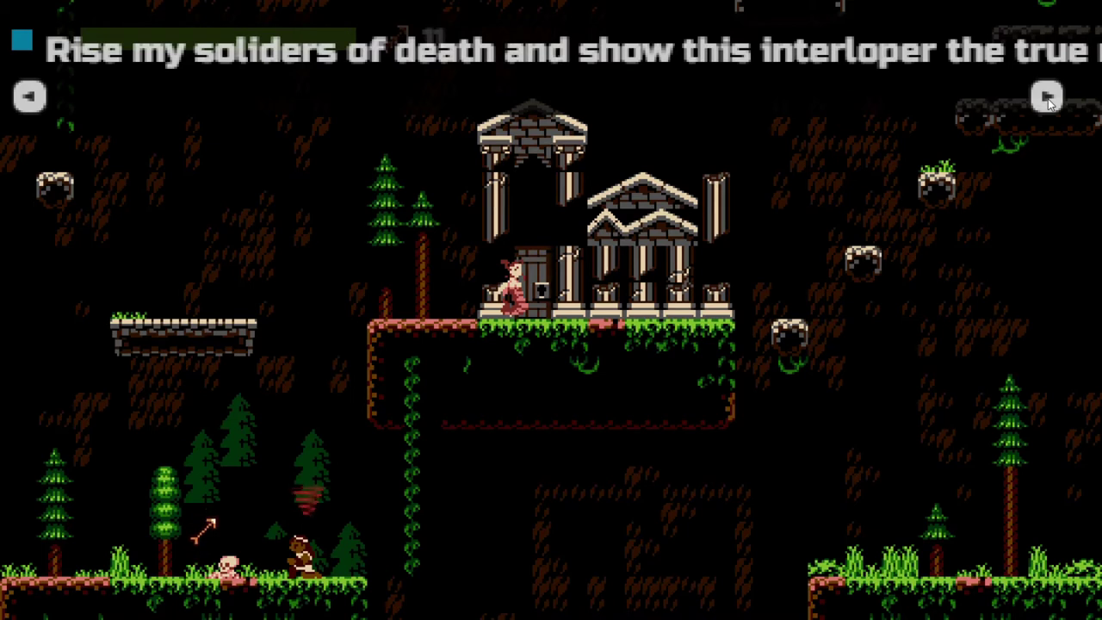
{"action": "left_click", "coordinate": [1050, 105]}
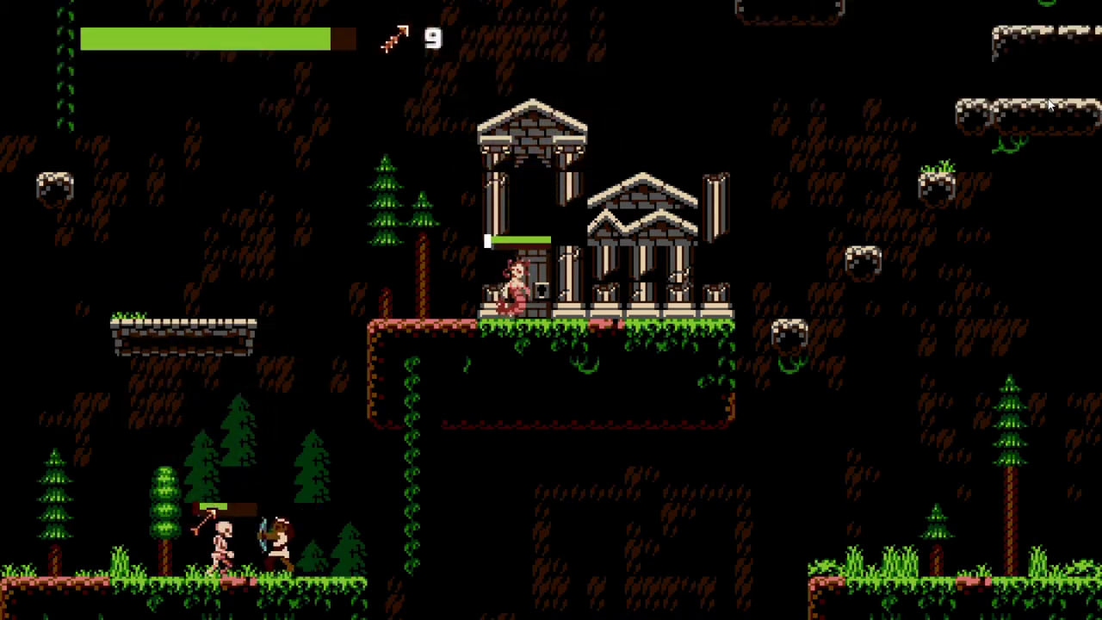
{"action": "key", "text": "x"}
{"action": "key", "text": "Left"}
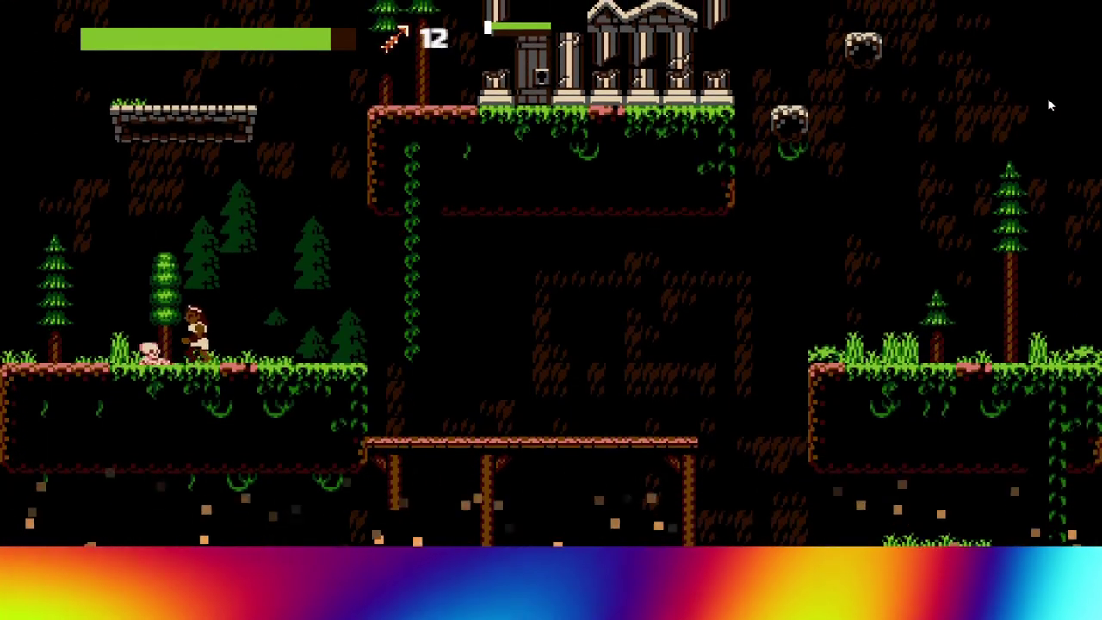
- Jump from the grassy ledge to the vine and climb it to the temple platform
{"action": "key", "text": "Right"}
{"action": "key", "text": "Right"}
{"action": "key", "text": "space"}
{"action": "key", "text": "Up"}
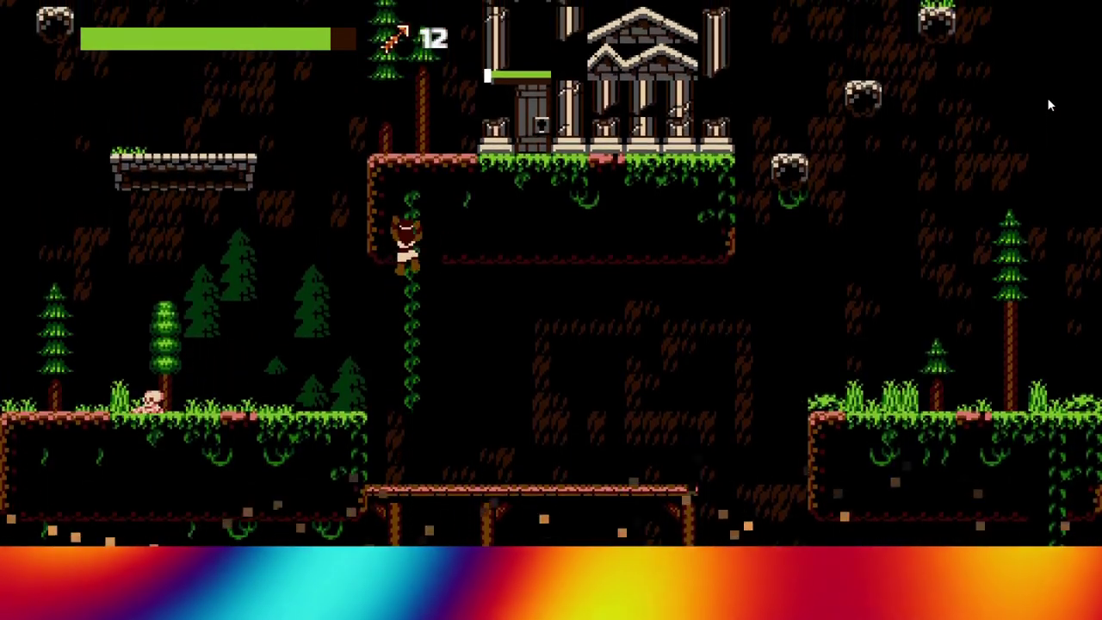
{"action": "key", "text": "Down"}
{"action": "key", "text": "Up"}
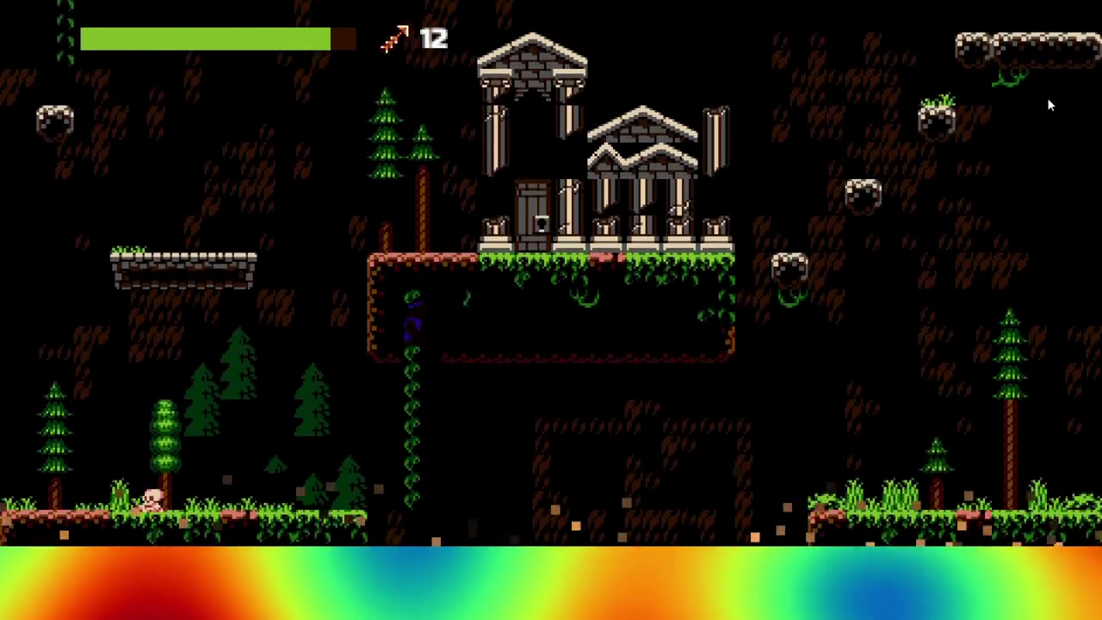
{"action": "key", "text": "Up"}
- Run past the temple and jump up the small floating stone blocks to the long stone ledge
{"action": "key", "text": "Right"}
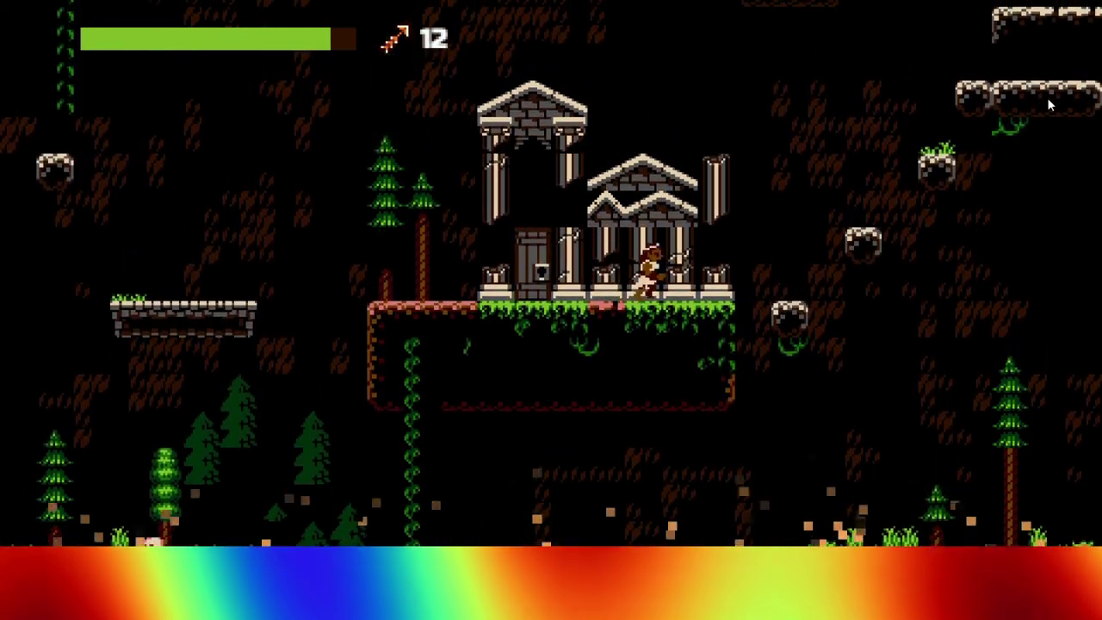
{"action": "key", "text": "space"}
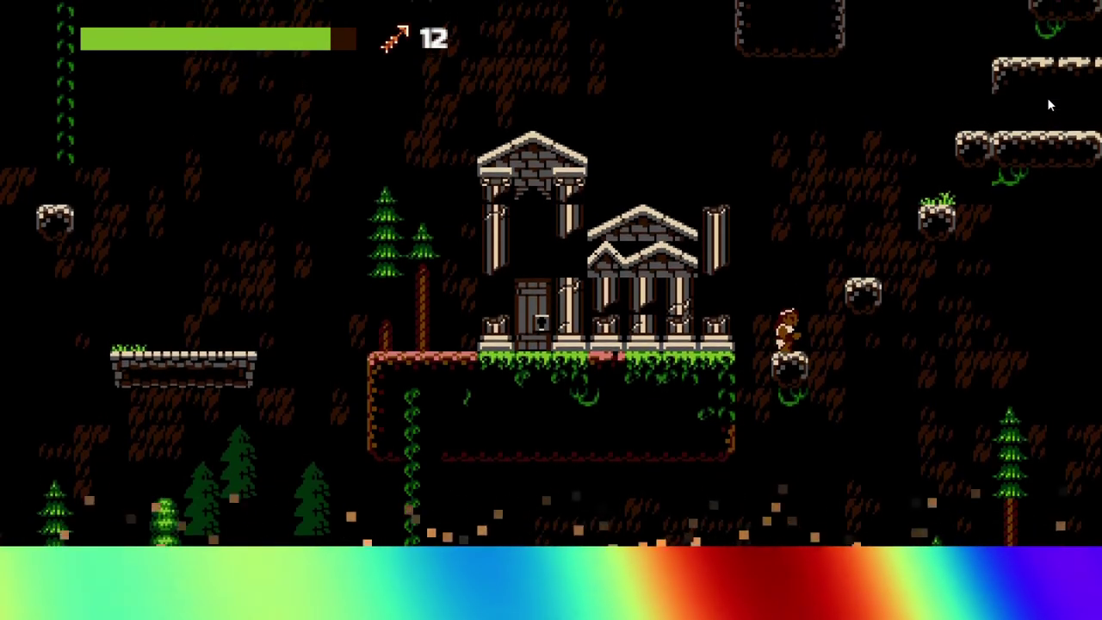
{"action": "key", "text": "Right"}
{"action": "key", "text": "space"}
{"action": "key", "text": "space"}
{"action": "key", "text": "space"}
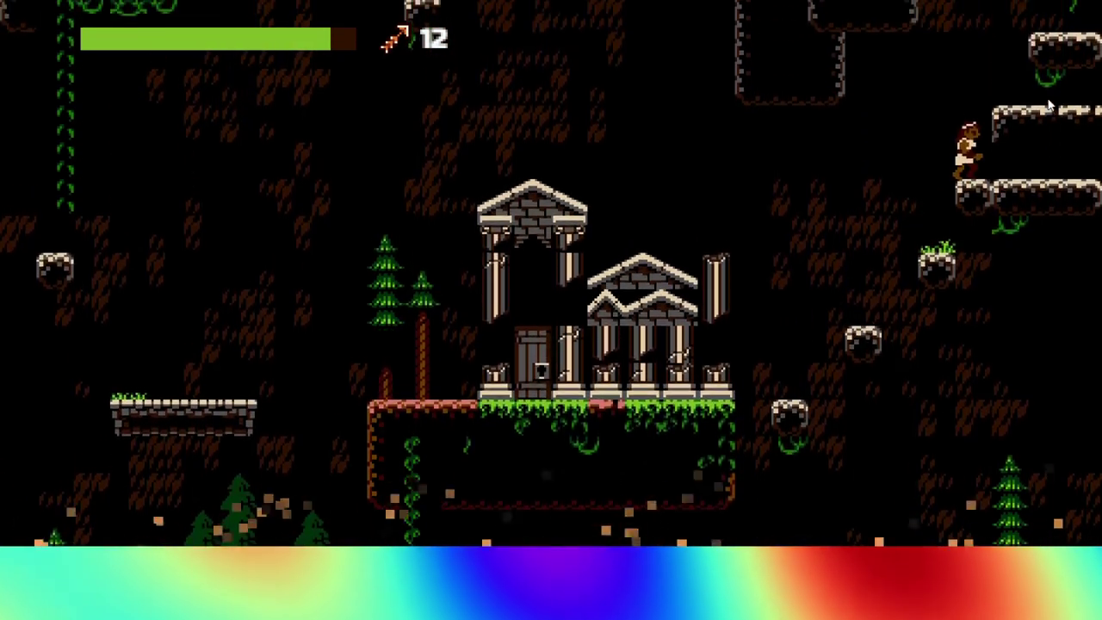
- Jump up the stacked stone ledges to the one beside the highest small block
{"action": "key", "text": "space"}
{"action": "key", "text": "Right"}
{"action": "key", "text": "space"}
{"action": "key", "text": "Right"}
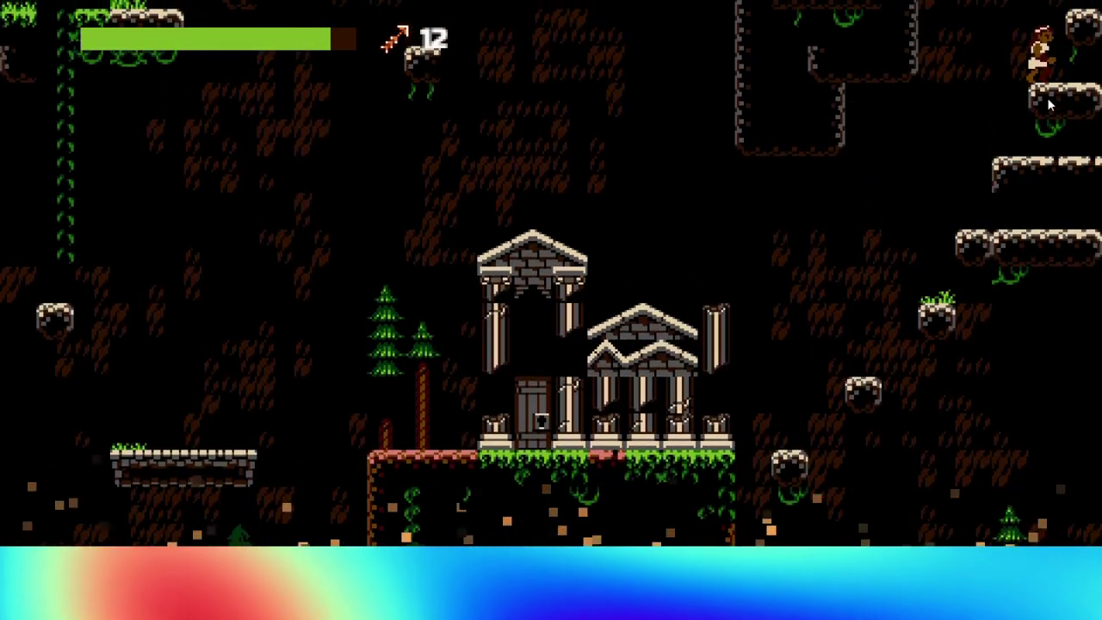
{"action": "key", "text": "Left"}
{"action": "key", "text": "Right"}
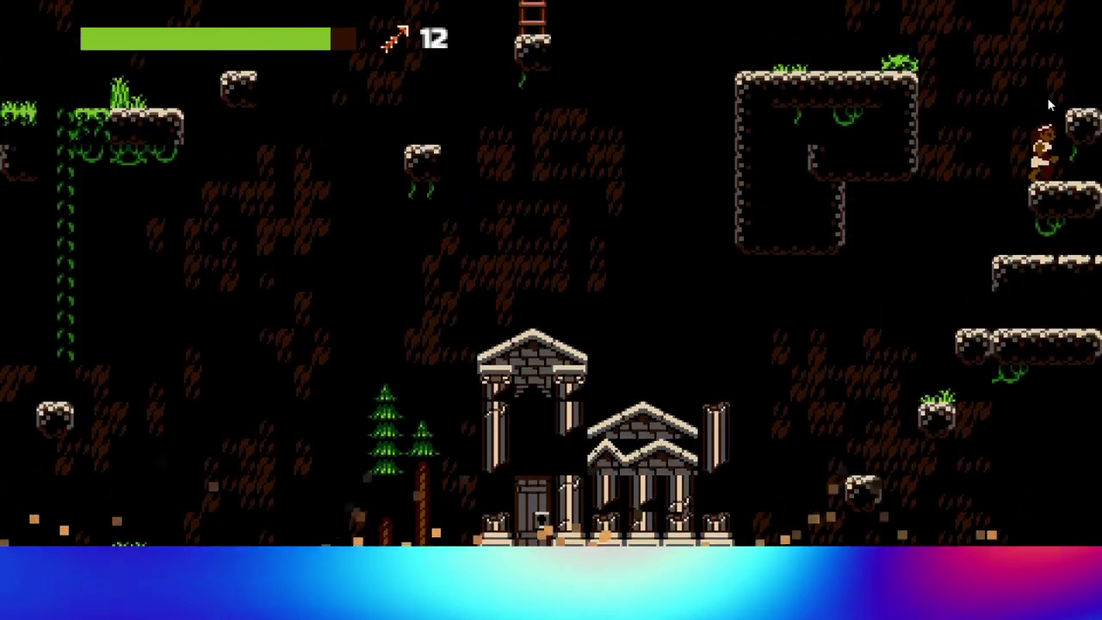
- Jump past the screen edge to the opposite grassy ledge and cross to the stone ledge above the vine
{"action": "key", "text": "space"}
{"action": "key", "text": "Right"}
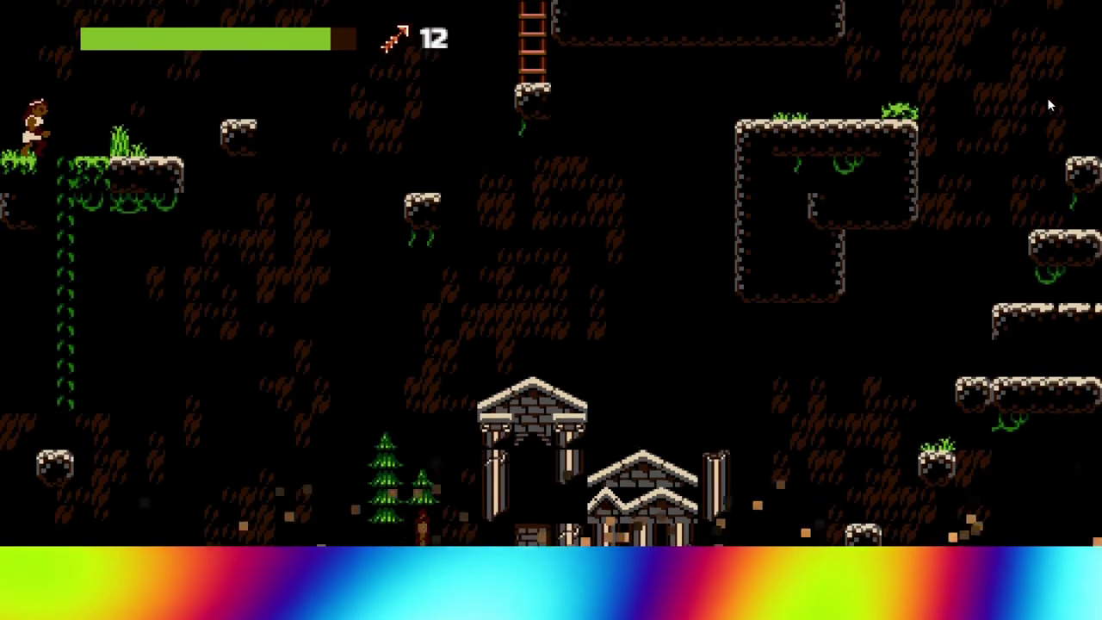
{"action": "key", "text": "Left"}
{"action": "key", "text": "Right"}
{"action": "key", "text": "space"}
{"action": "key", "text": "Left"}
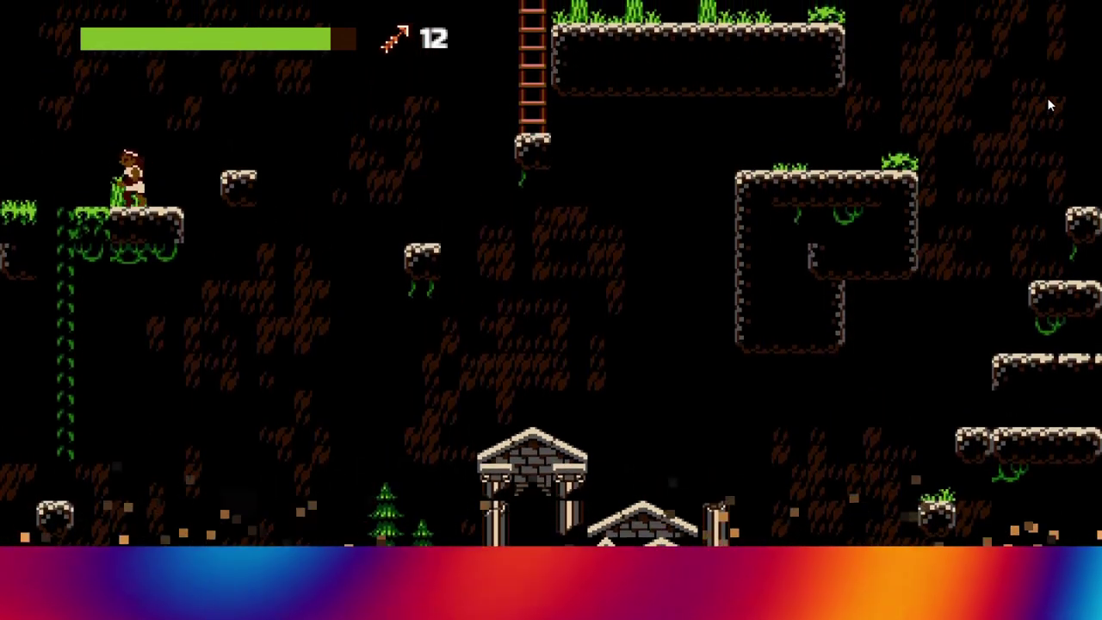
- Jump from the vine-covered stone ledge to the small floating block beside it
{"action": "key", "text": "Right"}
{"action": "key", "text": "Right"}
{"action": "key", "text": "space"}
{"action": "key", "text": "Left"}
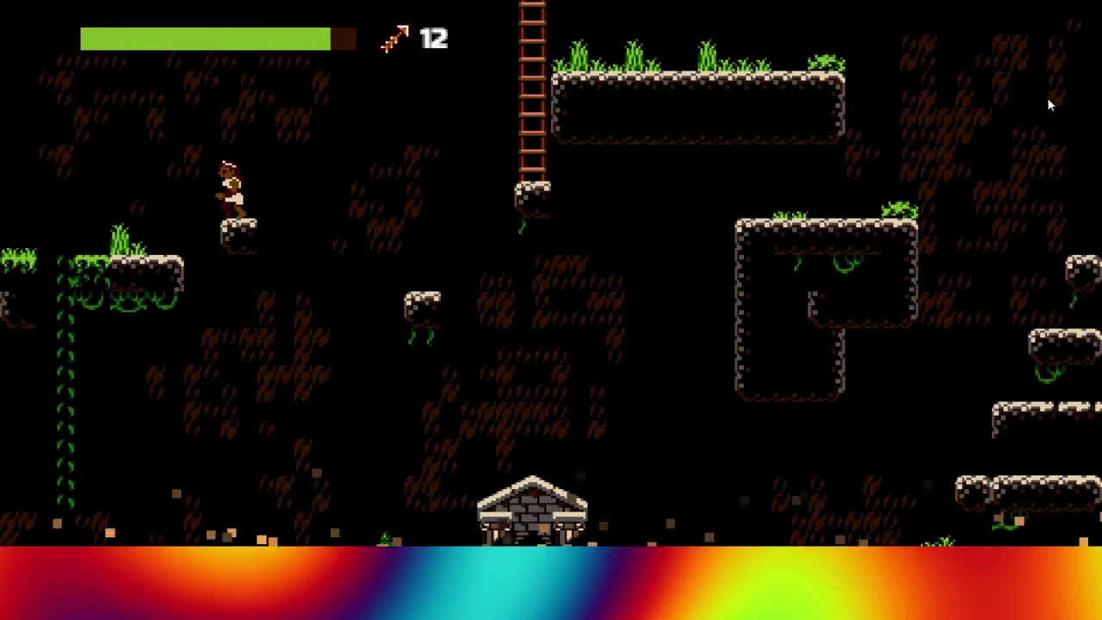
- Jump across the gap to the lower floating block near the foot of the ladder
{"action": "key", "text": "Right"}
{"action": "key", "text": "Left"}
{"action": "key", "text": "Right"}
{"action": "key", "text": "Right"}
{"action": "key", "text": "space"}
{"action": "key", "text": "Right"}
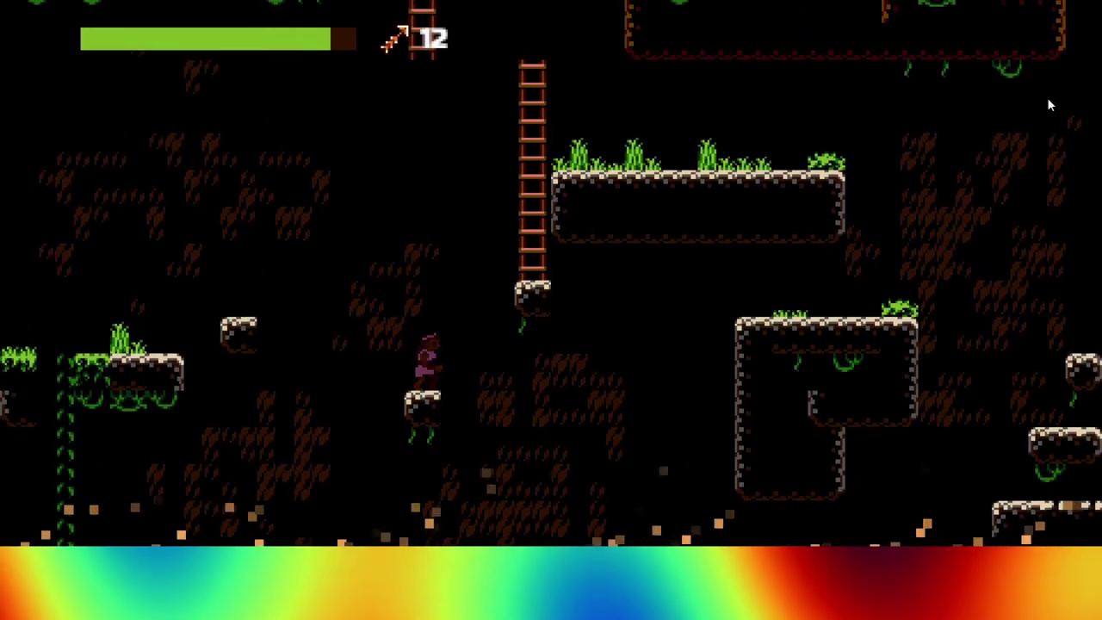
- Jump from the small block to the ladder beside the grassy stone ledge and climb to its top
{"action": "key", "text": "Right"}
{"action": "key", "text": "space"}
{"action": "key", "text": "Up"}
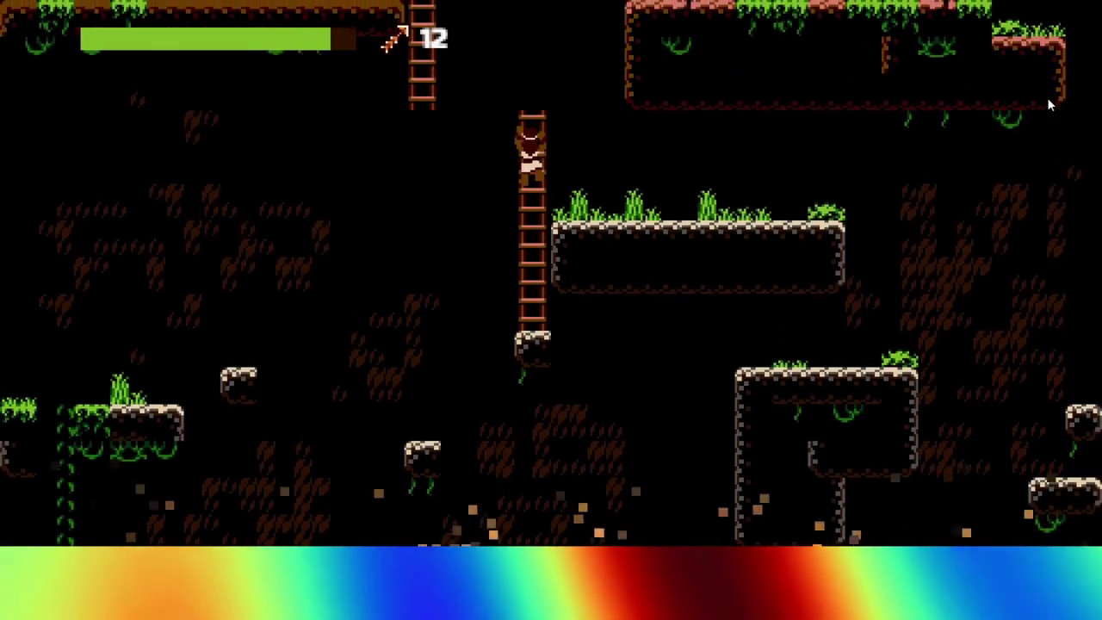
{"action": "key", "text": "Down"}
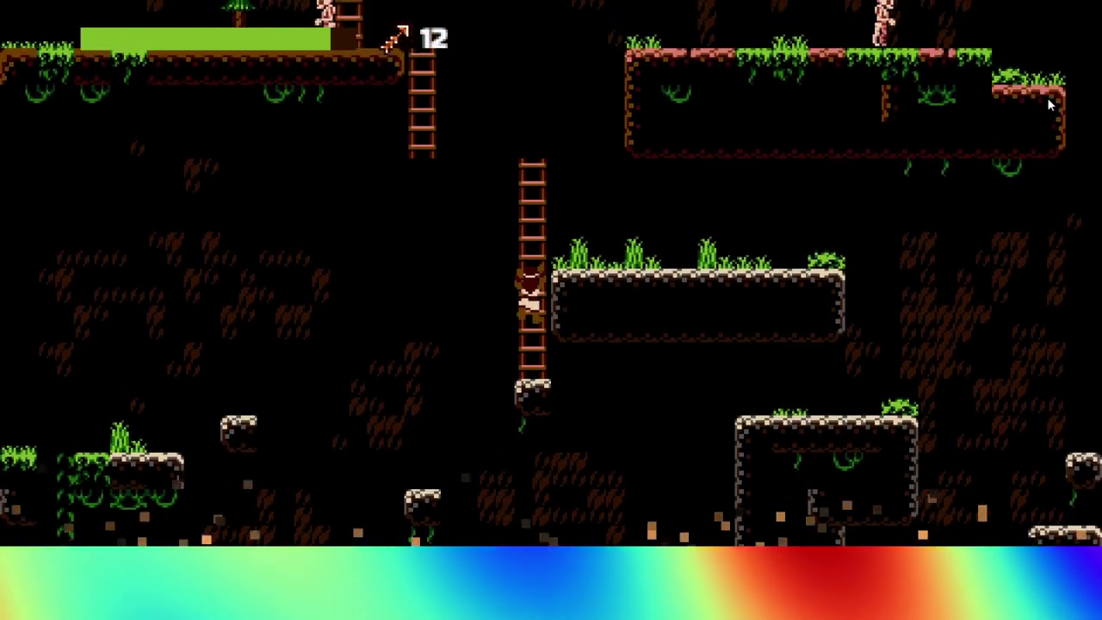
{"action": "key", "text": "Up"}
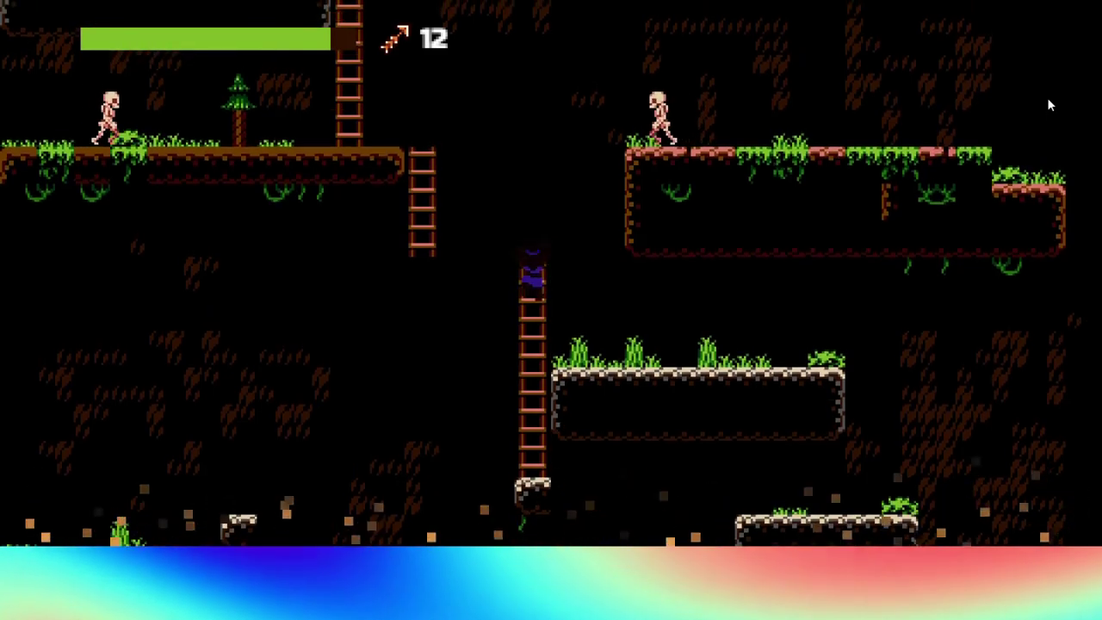
- Leap from the ladder's top across the shorter ladder onto the brown ledge with the tree
{"action": "key", "text": "space"}
{"action": "key", "text": "Left"}
{"action": "key", "text": "Left"}
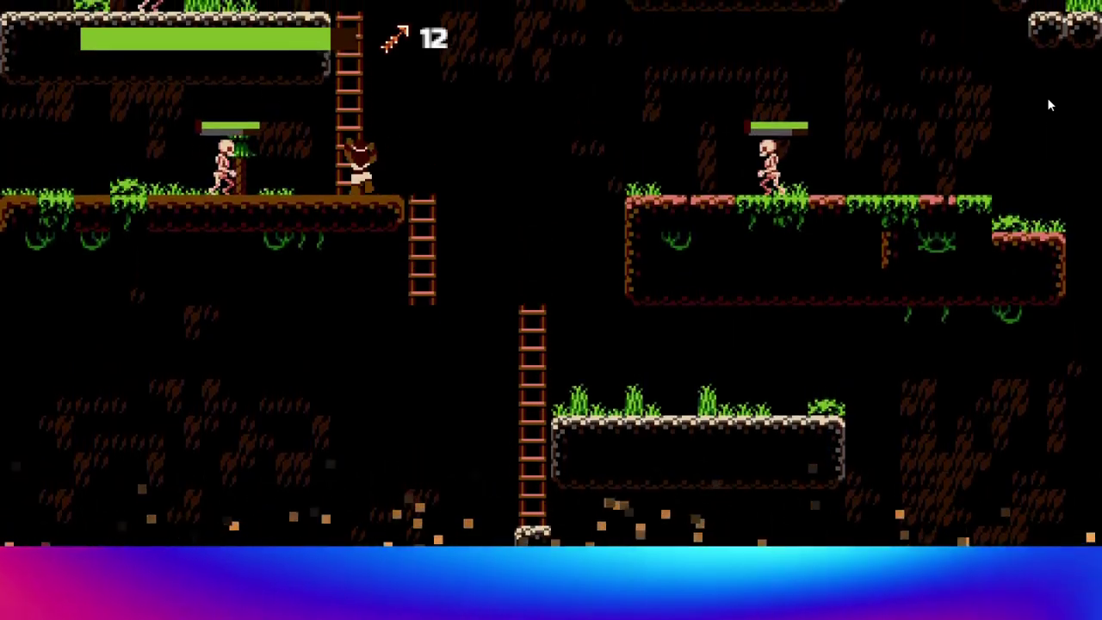
- Shoot the skeleton beside the tree with arrows and advance to its remains
{"action": "key", "text": "Left"}
{"action": "key", "text": "x"}
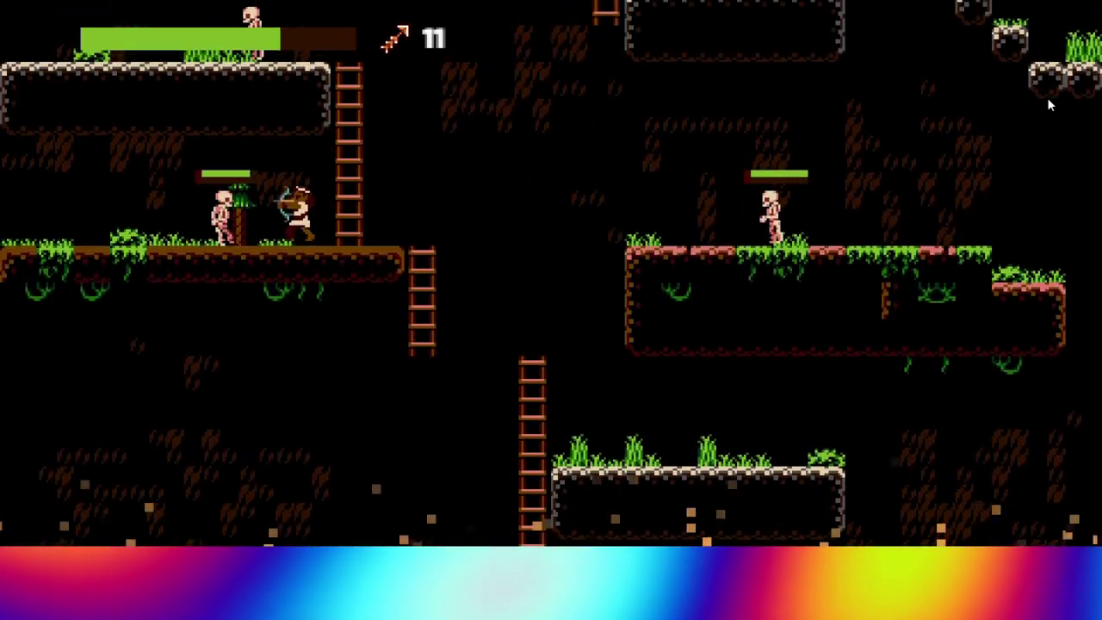
{"action": "key", "text": "x"}
{"action": "key", "text": "Left"}
{"action": "key", "text": "Down"}
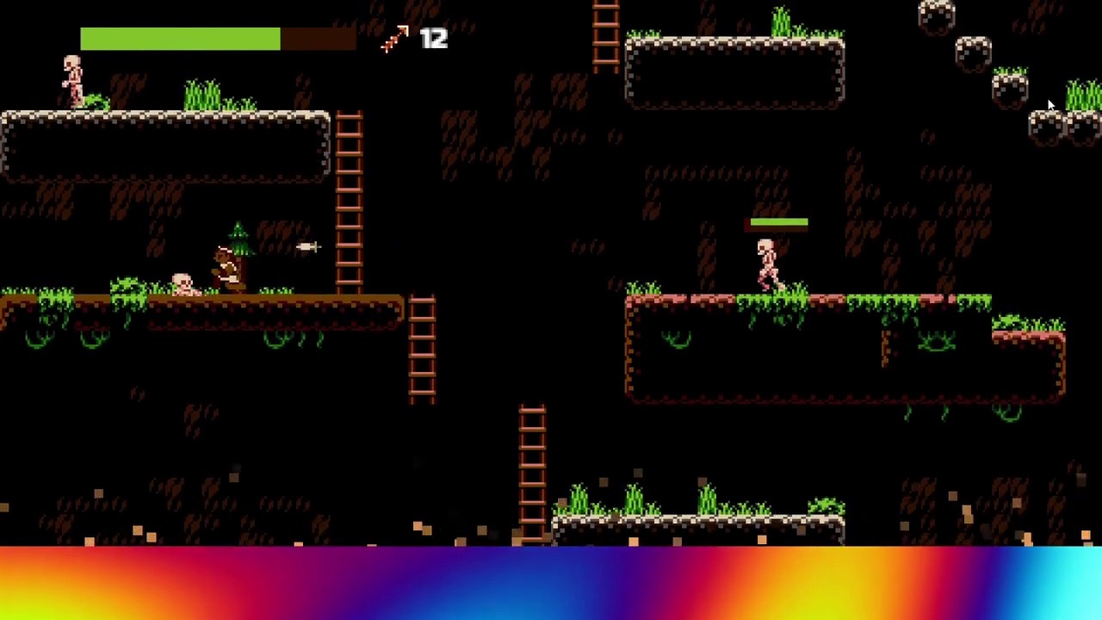
- Shoot arrows across the gap at the skeleton on the opposite red-topped ledge
{"action": "key", "text": "Right"}
{"action": "key", "text": "x"}
{"action": "key", "text": "Right"}
{"action": "key", "text": "x"}
- Go back to the ladder beside the tree ledge and climb to the stone ledge above
{"action": "key", "text": "Right"}
{"action": "key", "text": "Up"}
{"action": "key", "text": "Down"}
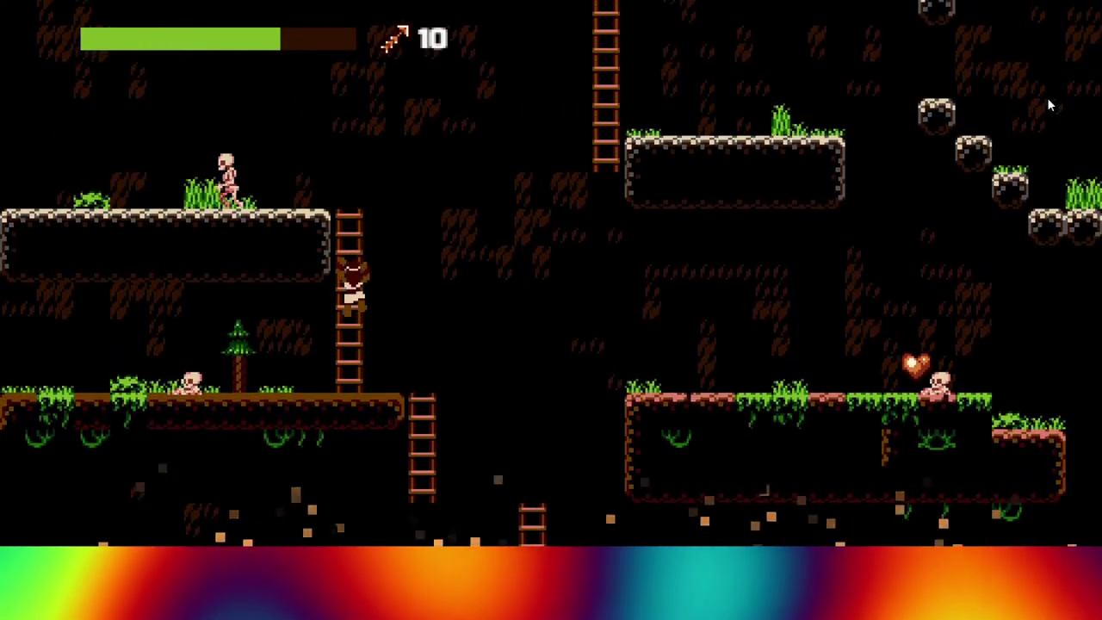
{"action": "key", "text": "Up"}
- Jump over the skeleton patrolling the stone ledge and crouch near the ledge's far end
{"action": "key", "text": "Left"}
{"action": "key", "text": "Down"}
{"action": "key", "text": "space"}
{"action": "key", "text": "Left"}
{"action": "key", "text": "Down"}
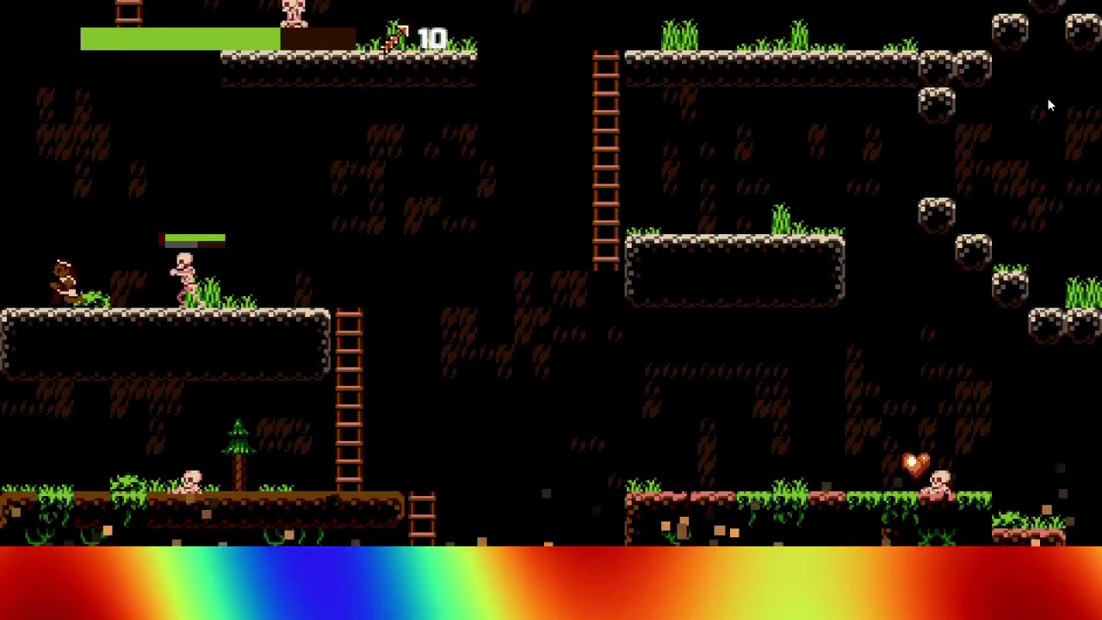
- Turn to face the skeleton on the stone ledge and defeat it with arrows
{"action": "key", "text": "Right"}
{"action": "key", "text": "x"}
{"action": "key", "text": "x"}
{"action": "key", "text": "Right"}
- Cross past the screen edge to the staggered floating blocks and jump up them
{"action": "key", "text": "Left"}
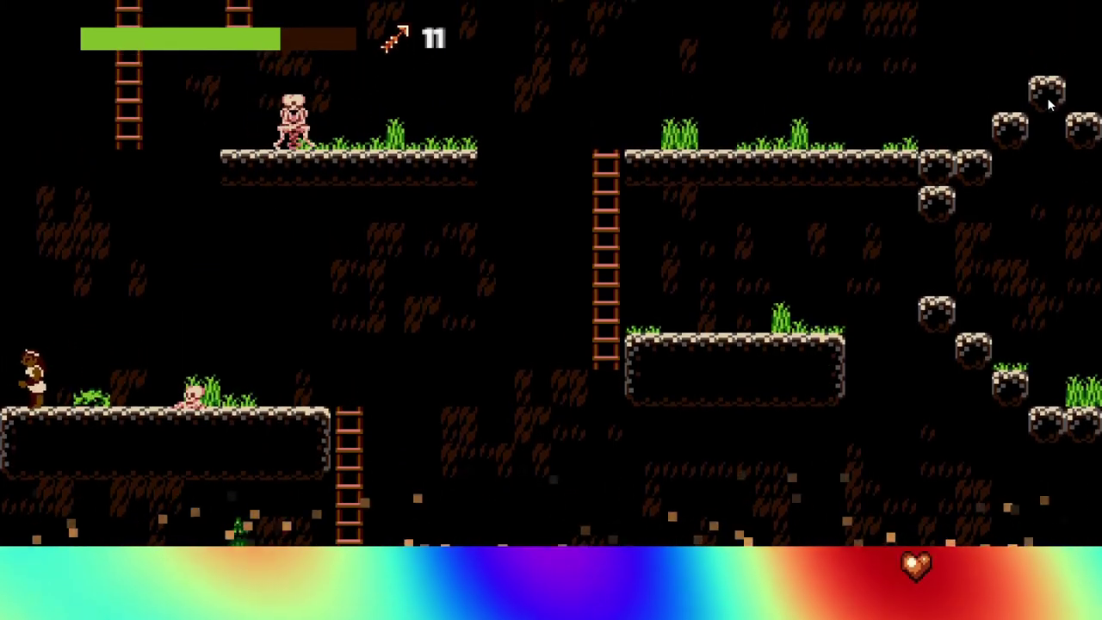
{"action": "key", "text": "space"}
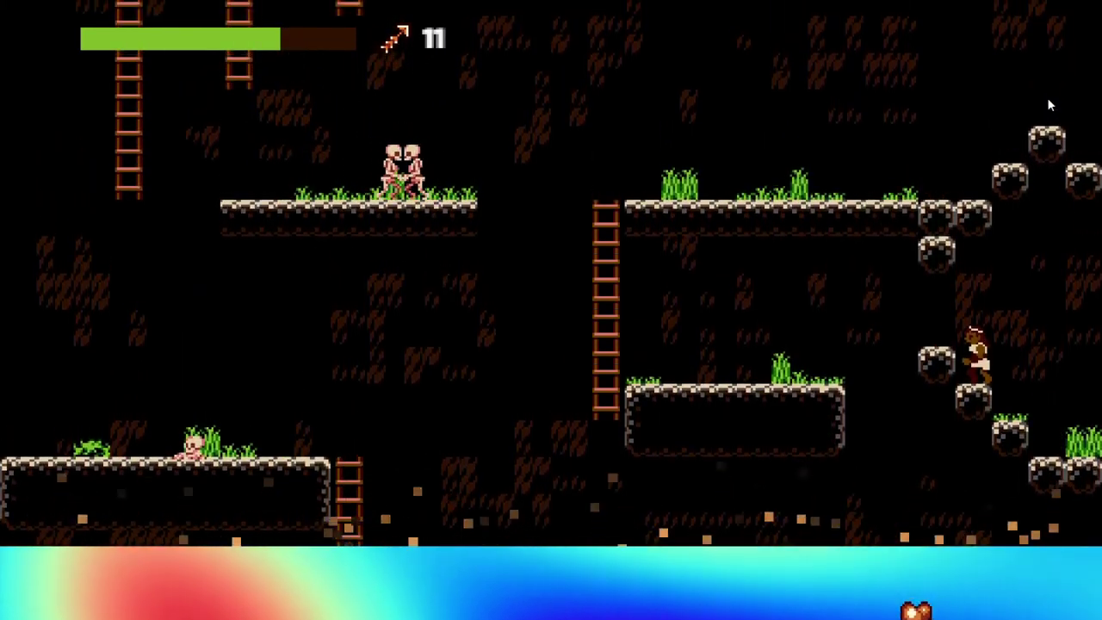
{"action": "key", "text": "space"}
{"action": "key", "text": "Left"}
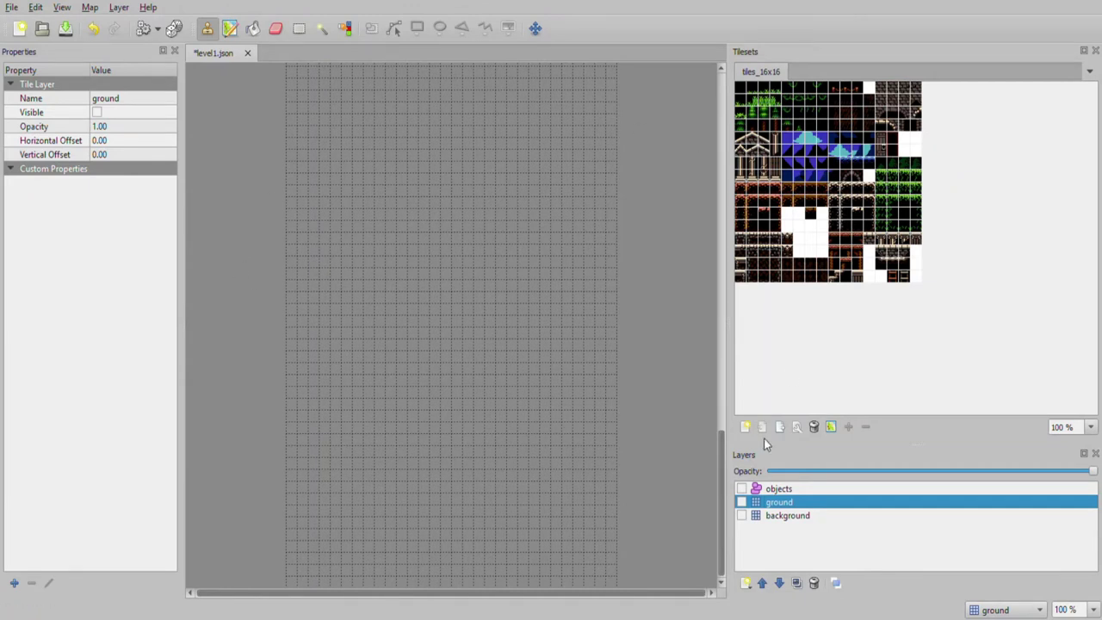
- Make the ground layer visible and survey its platforms across the lower and middle level
{"action": "left_click", "coordinate": [742, 503]}
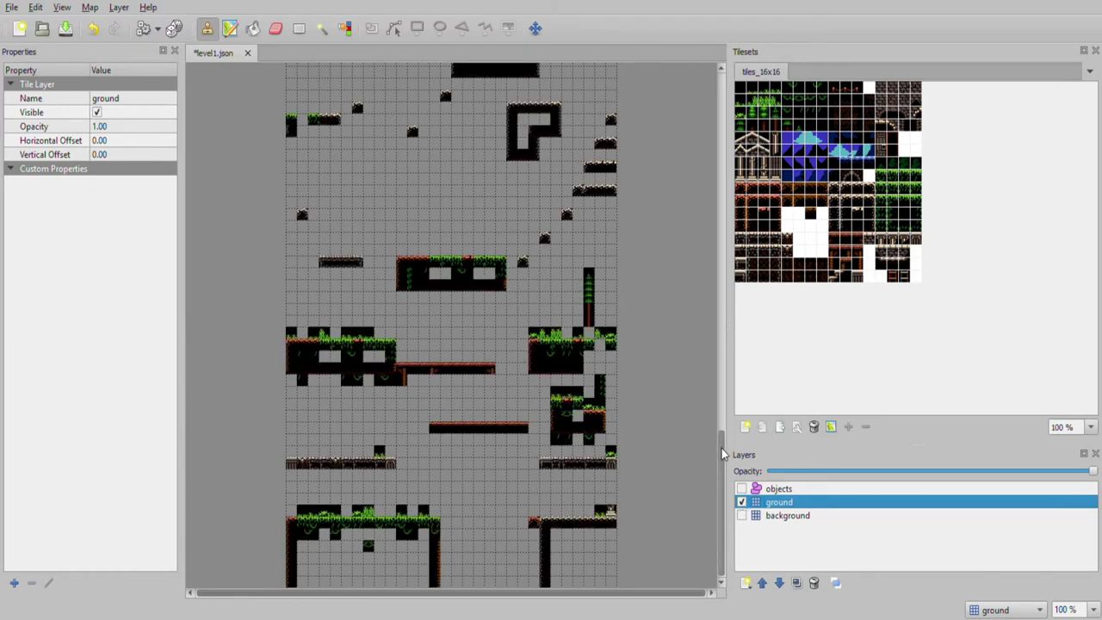
{"action": "left_click_drag", "start_coordinate": [723, 448], "coordinate": [737, 315]}
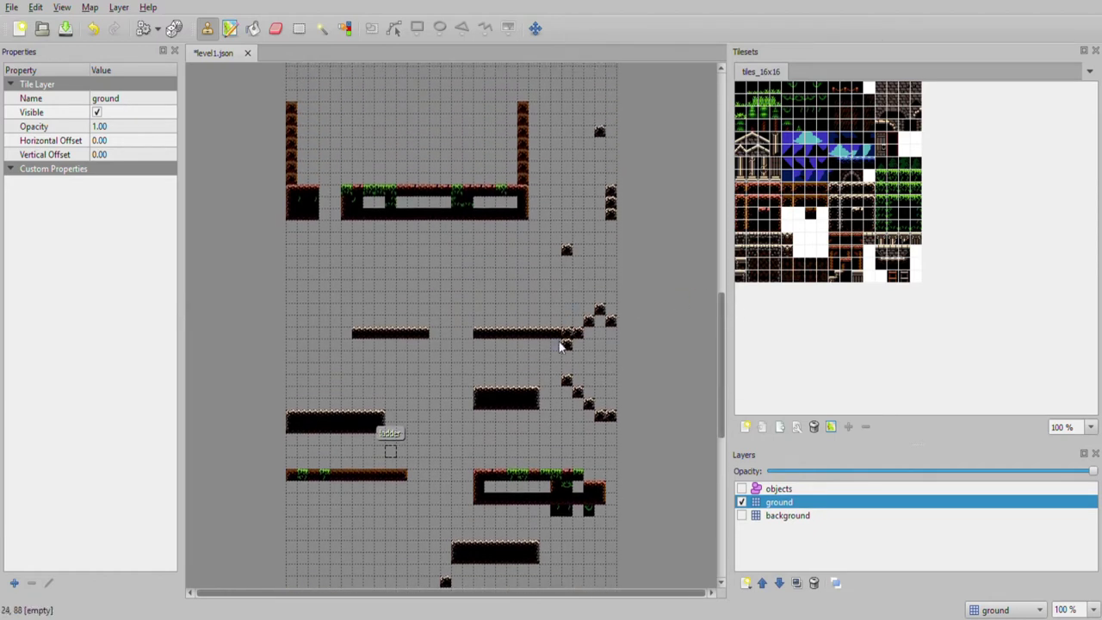
{"action": "left_click_drag", "start_coordinate": [720, 391], "coordinate": [723, 532]}
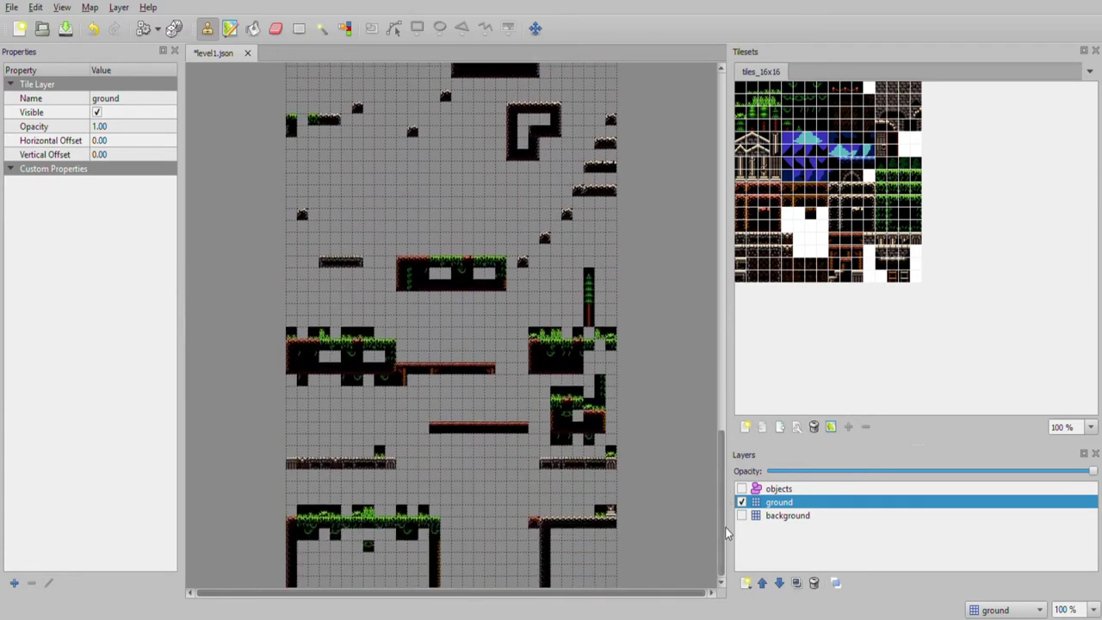
- Make the background layer visible and survey the scenery up to the level's upper area
{"action": "left_click", "coordinate": [742, 515]}
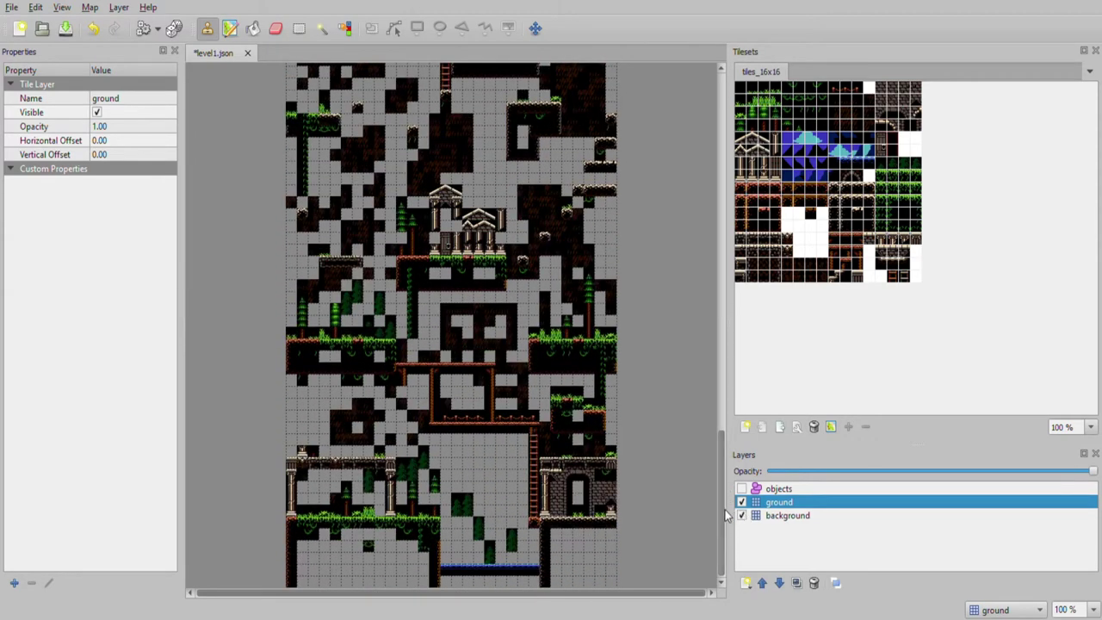
{"action": "left_click_drag", "start_coordinate": [720, 513], "coordinate": [725, 385]}
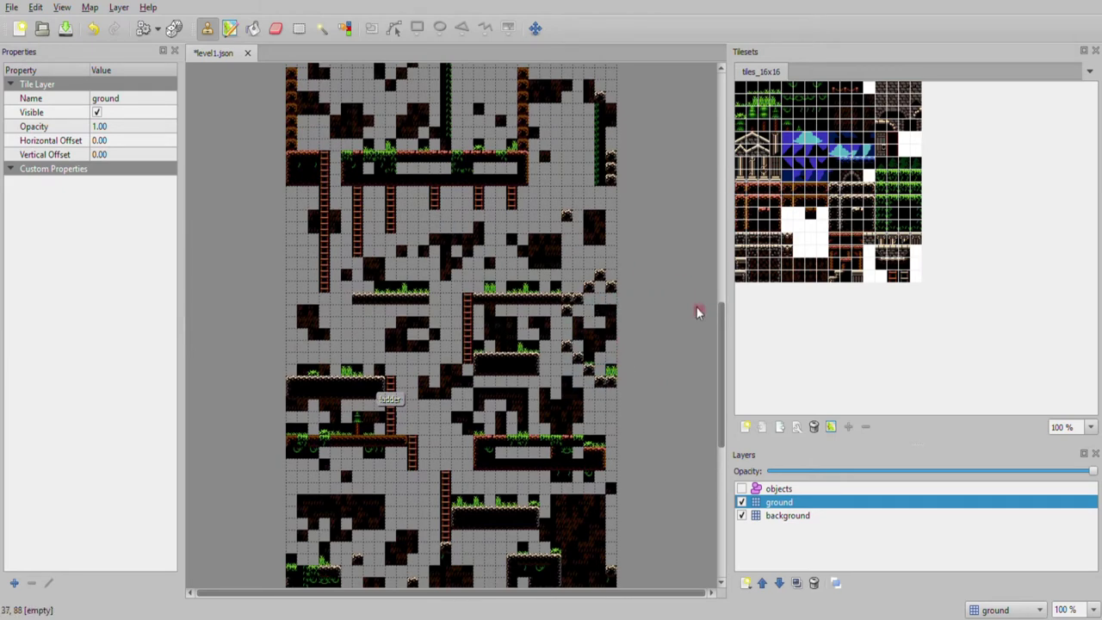
{"action": "left_click_drag", "start_coordinate": [719, 326], "coordinate": [736, 204]}
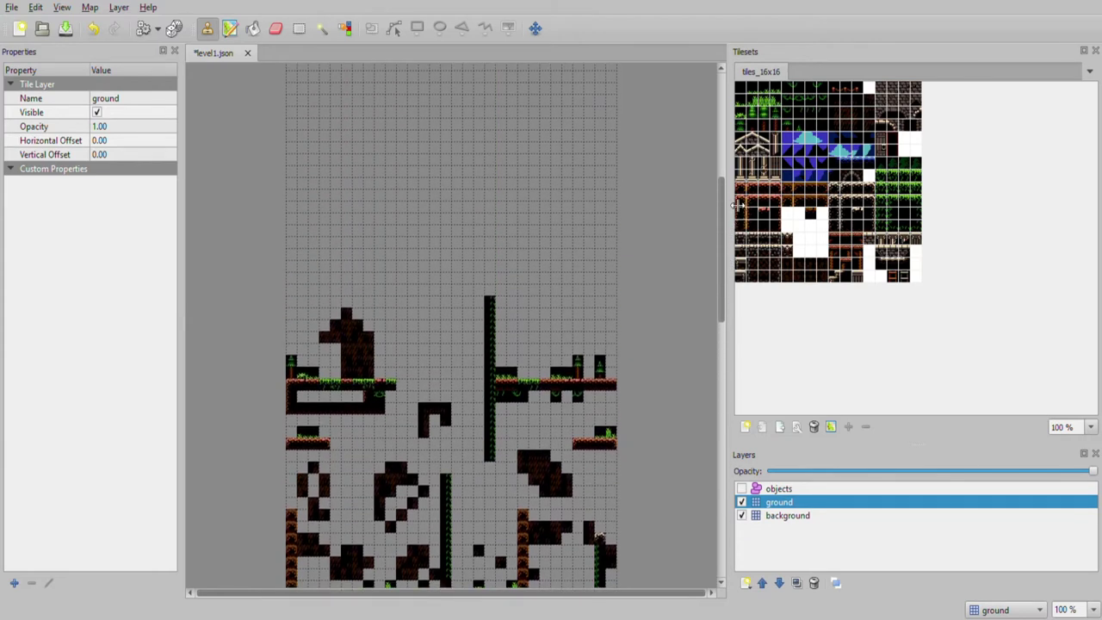
- Make the objects layer visible and enlarge the starting area at the level's base to 300%
{"action": "left_click", "coordinate": [742, 488]}
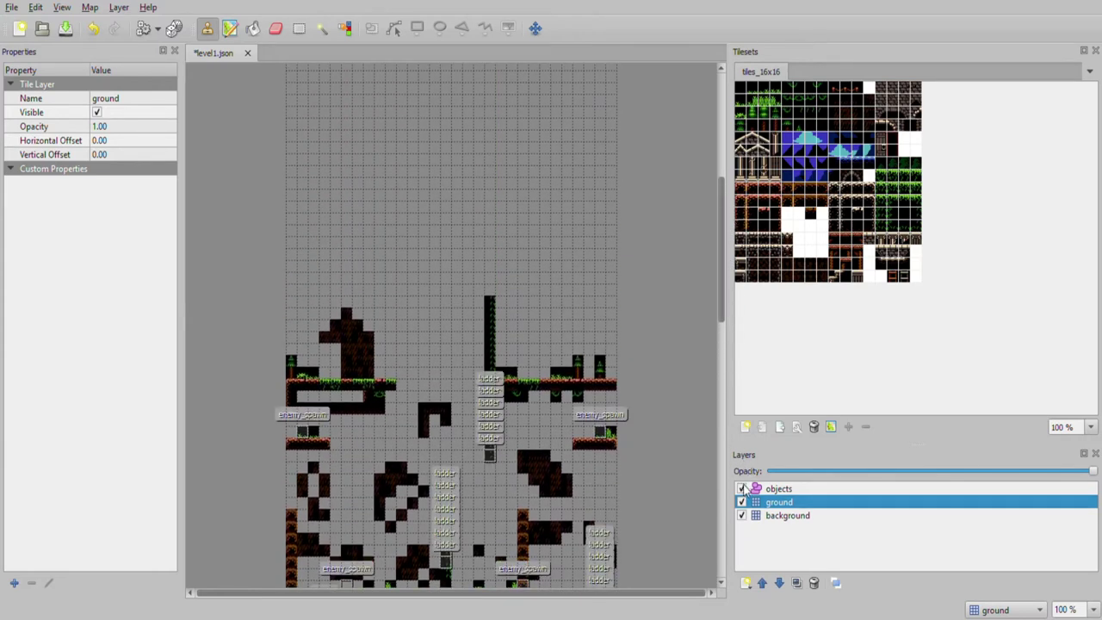
{"action": "left_click_drag", "start_coordinate": [718, 299], "coordinate": [719, 577]}
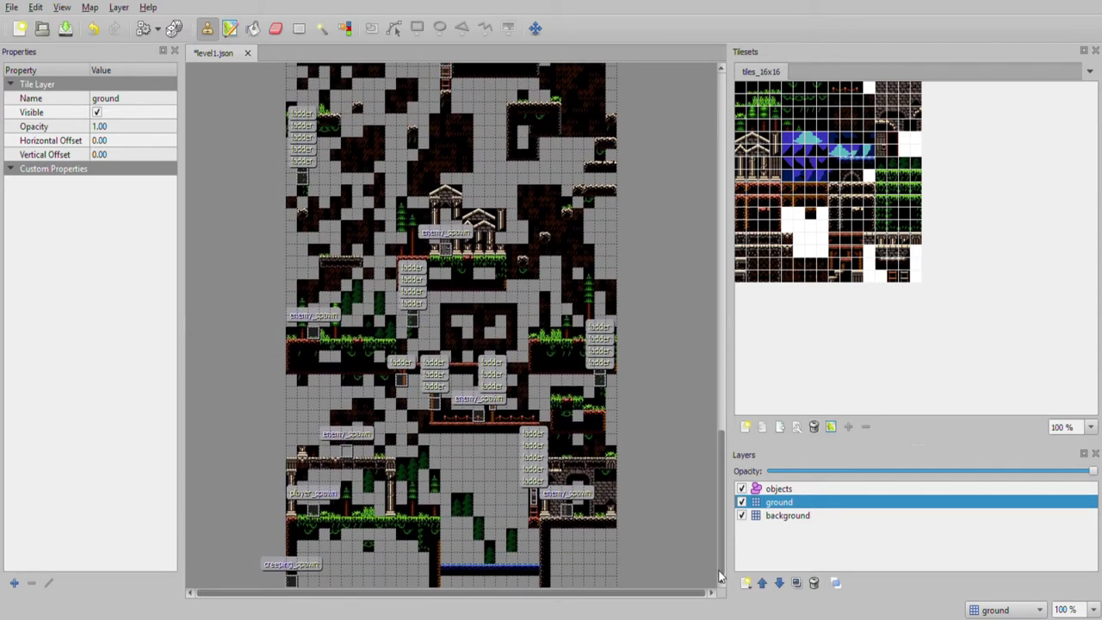
{"action": "scroll", "coordinate": [571, 486], "scroll_direction": "up", "scroll_amount": 3, "text": "ctrl"}
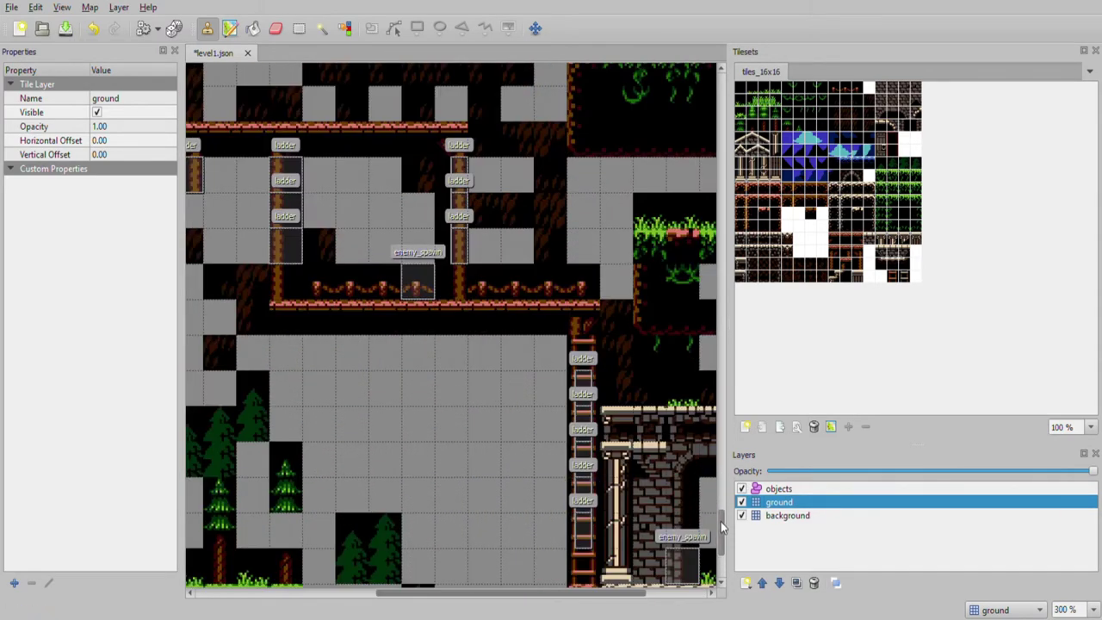
{"action": "left_click_drag", "start_coordinate": [723, 527], "coordinate": [725, 548]}
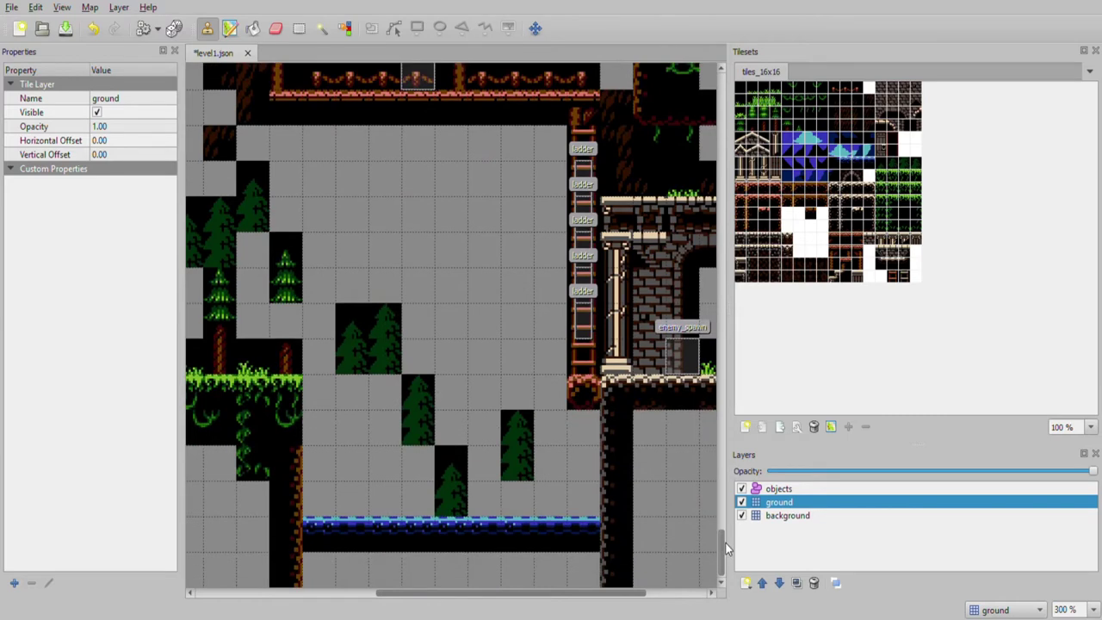
- On the objects layer, inspect the properties of the archway enemy_spawn, the player_spawn and the enemy_spawn on the forest ledge
{"action": "left_click", "coordinate": [770, 489]}
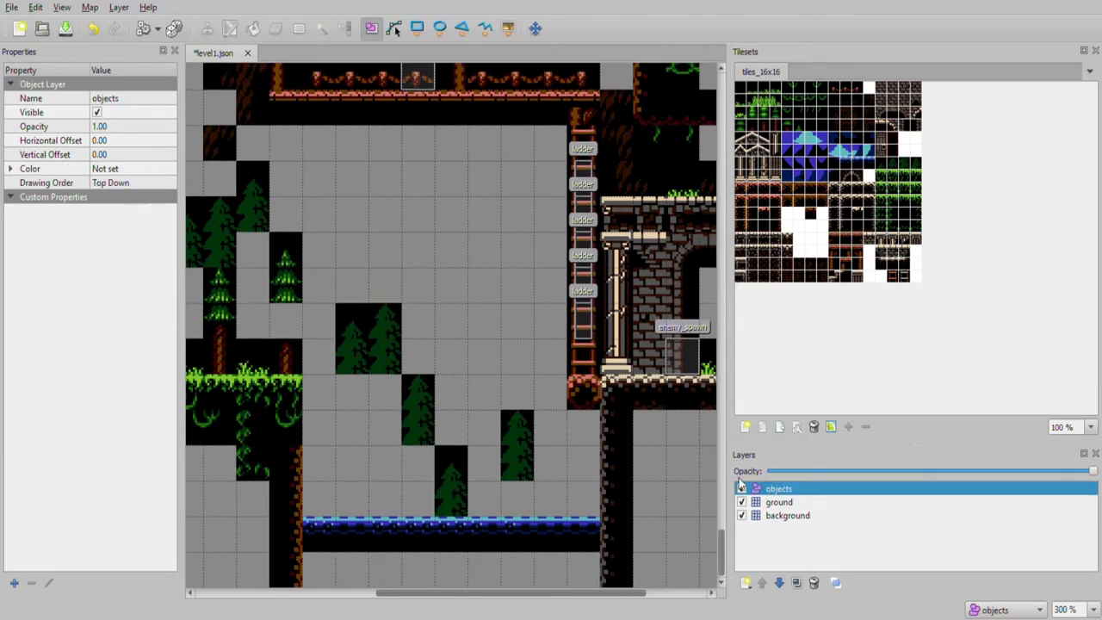
{"action": "left_click", "coordinate": [695, 360]}
{"action": "left_click_drag", "start_coordinate": [579, 591], "coordinate": [610, 527]}
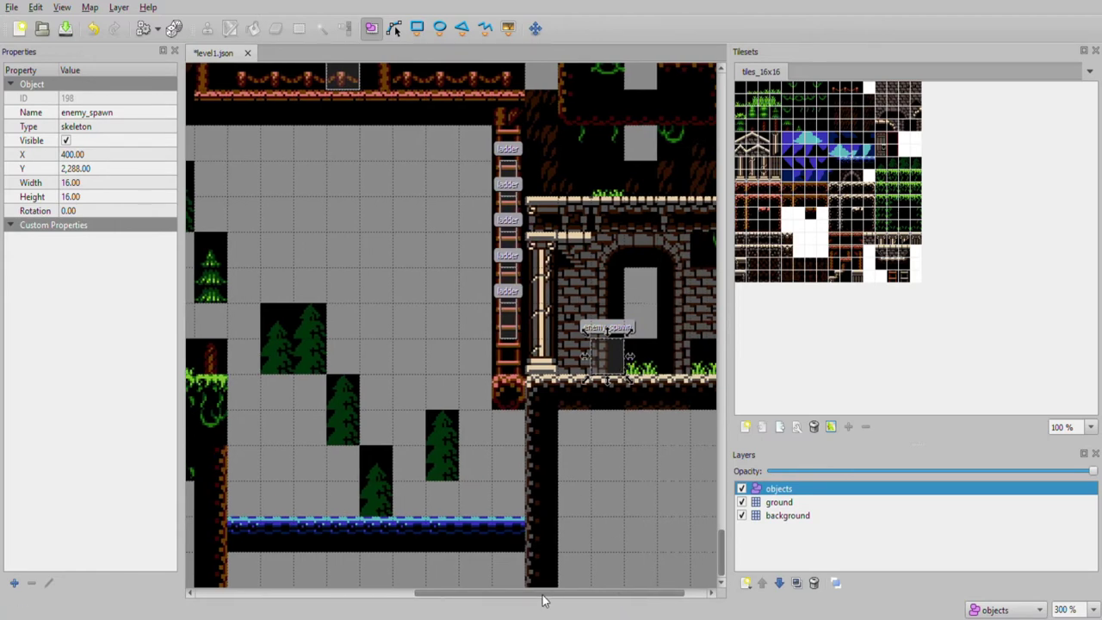
{"action": "left_click_drag", "start_coordinate": [543, 600], "coordinate": [317, 603]}
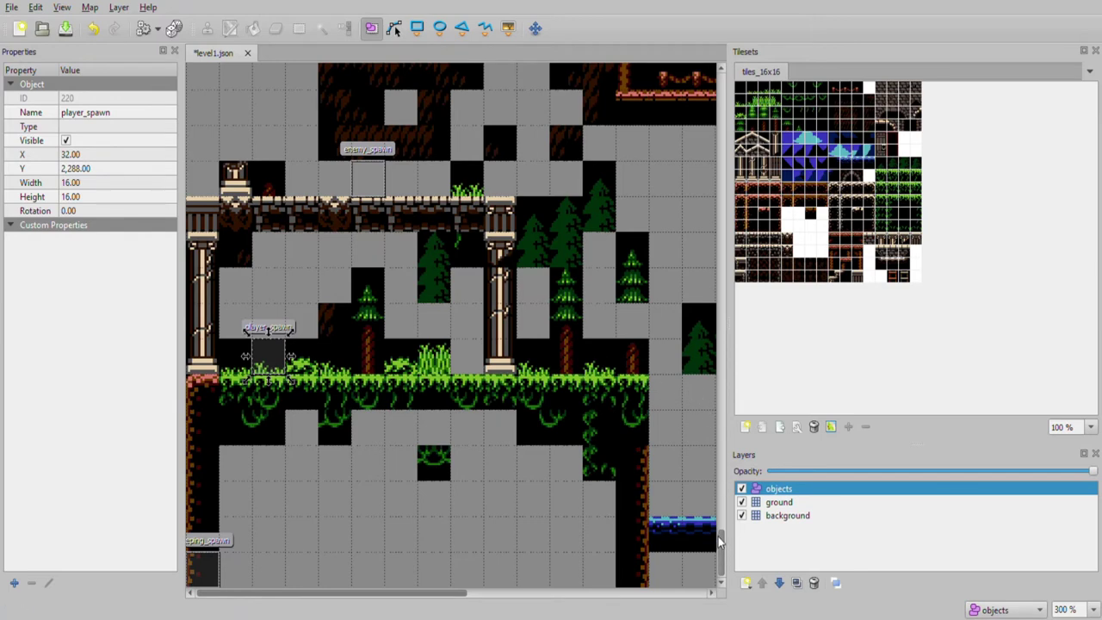
{"action": "scroll", "coordinate": [719, 534], "scroll_direction": "up", "scroll_amount": 10}
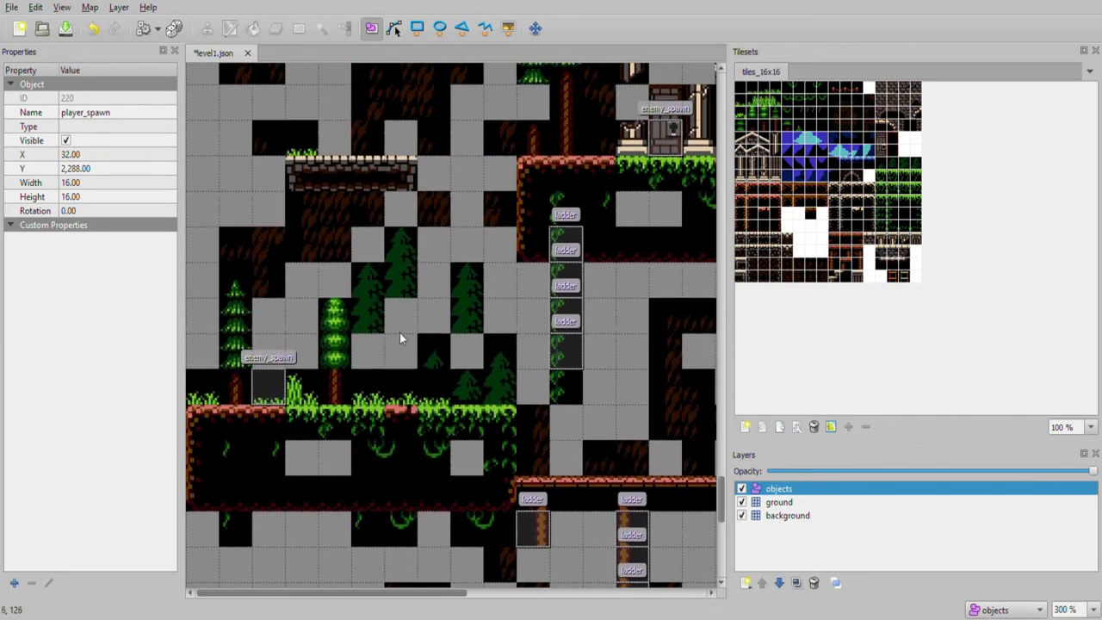
{"action": "left_click", "coordinate": [272, 394]}
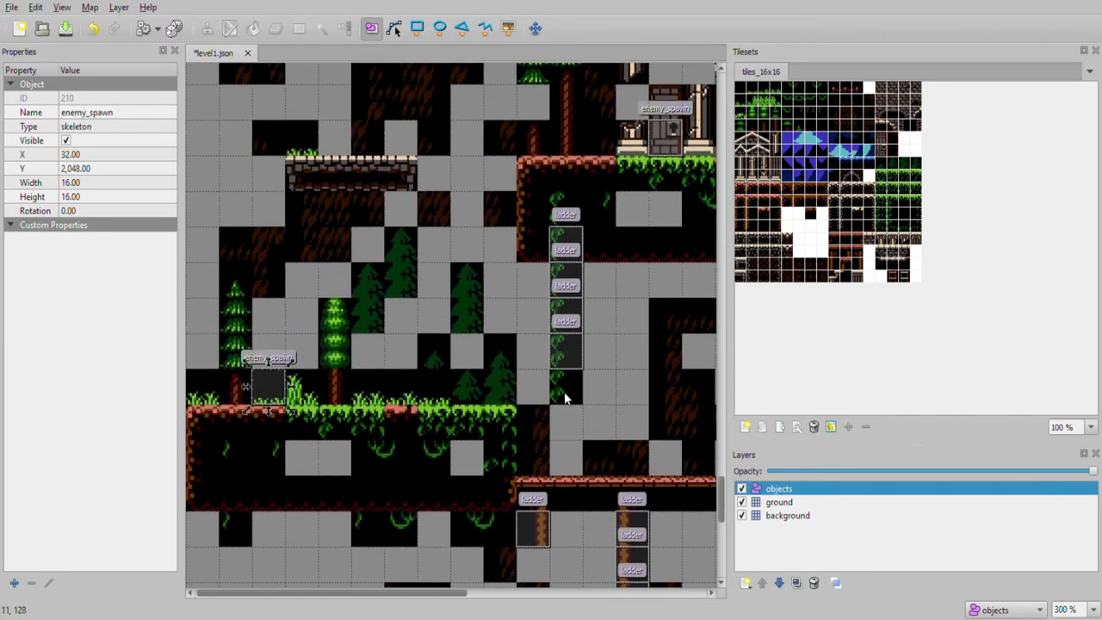
- Compare the type and soundType properties of a rope ladder object and a vine ladder object
{"action": "scroll", "coordinate": [591, 435], "scroll_direction": "down", "scroll_amount": 5}
{"action": "left_click", "coordinate": [541, 392]}
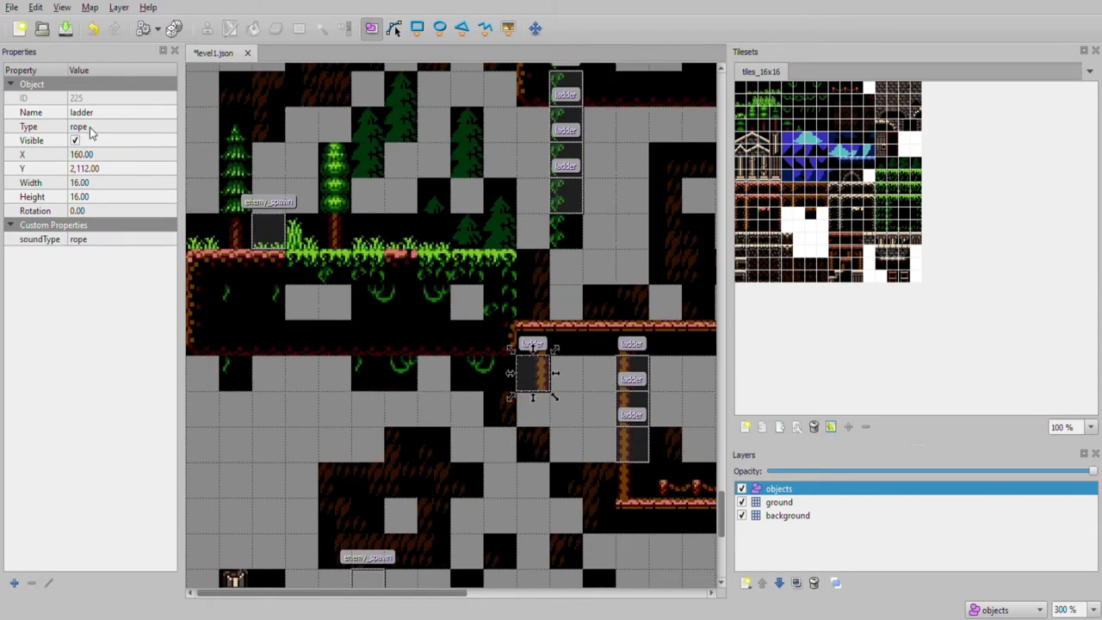
{"action": "left_click", "coordinate": [567, 198]}
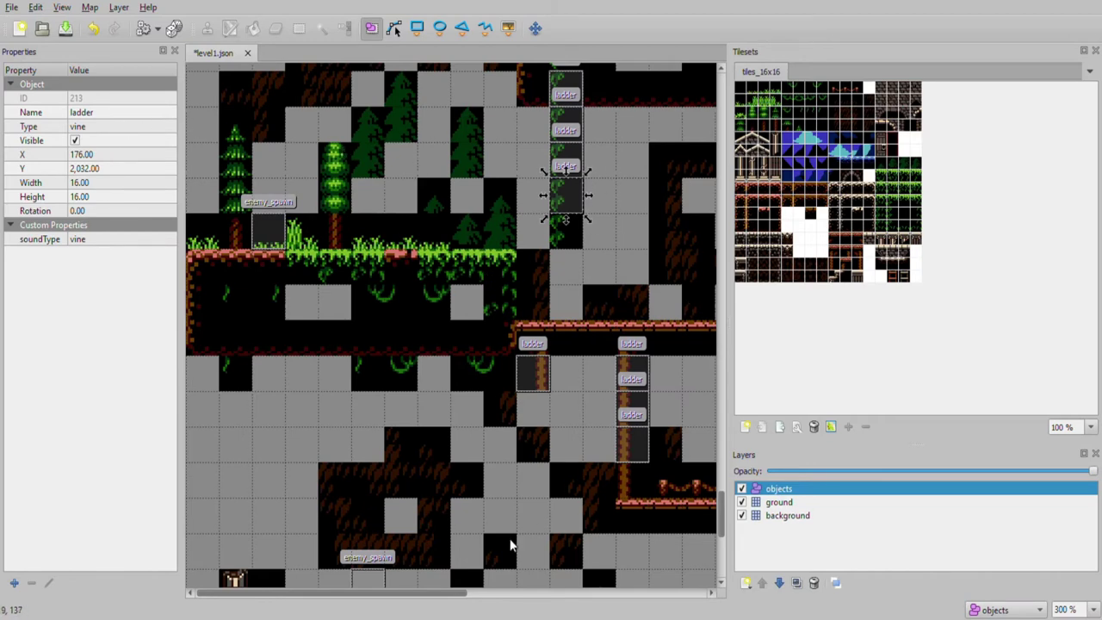
{"action": "left_click_drag", "start_coordinate": [459, 591], "coordinate": [559, 604]}
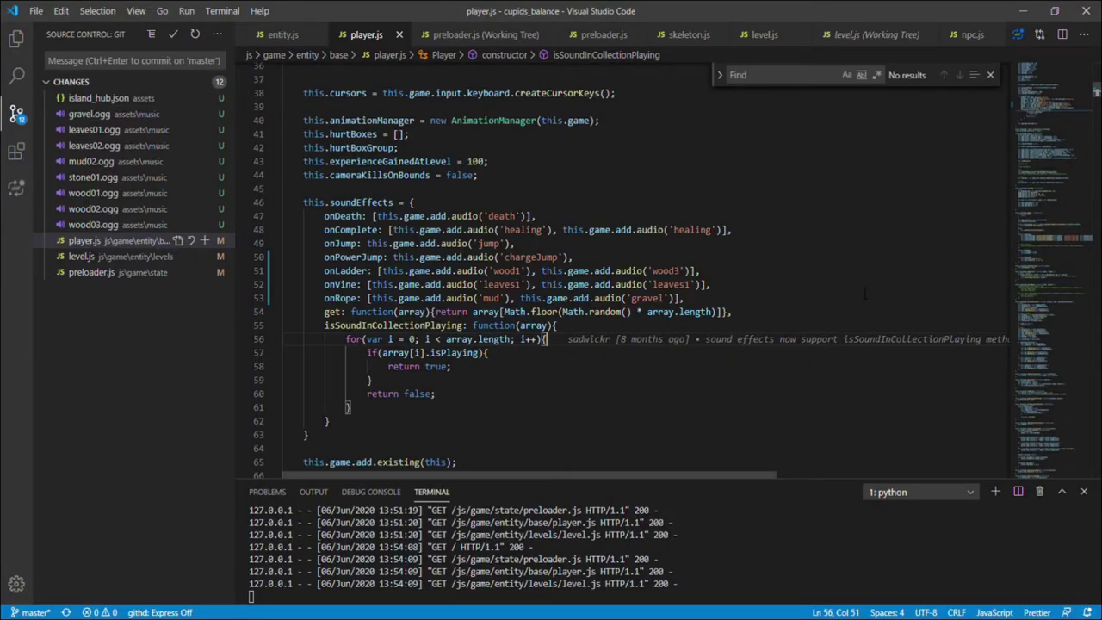
- Review the soundEffects object in player.js, highlighting its event keys from onDeath through onVine
{"action": "left_click", "coordinate": [303, 203]}
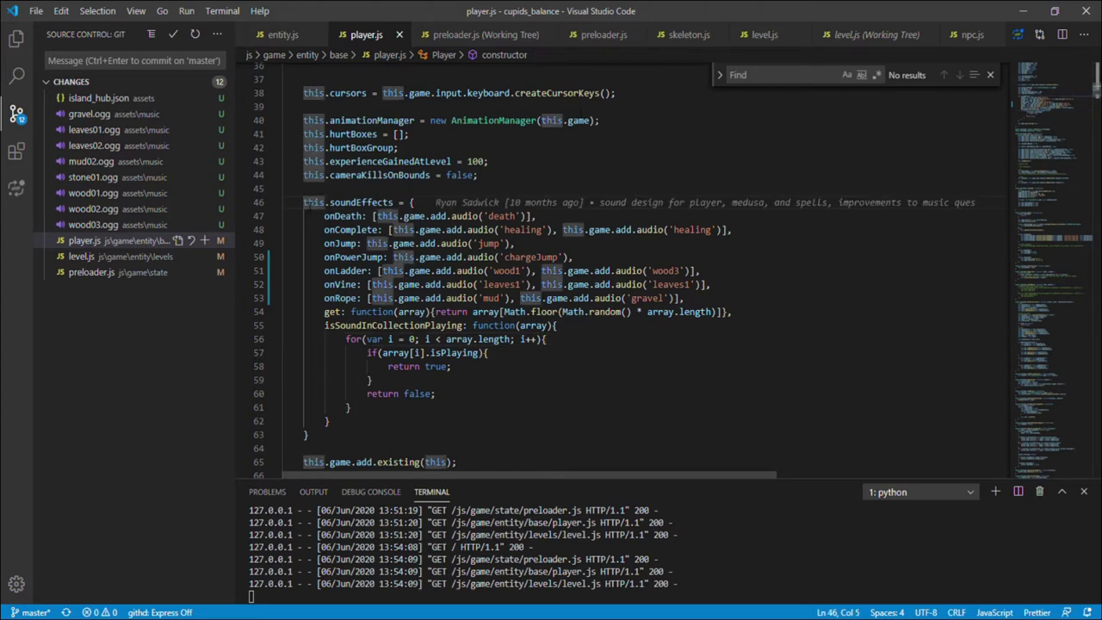
{"action": "left_click_drag", "start_coordinate": [303, 203], "coordinate": [394, 202]}
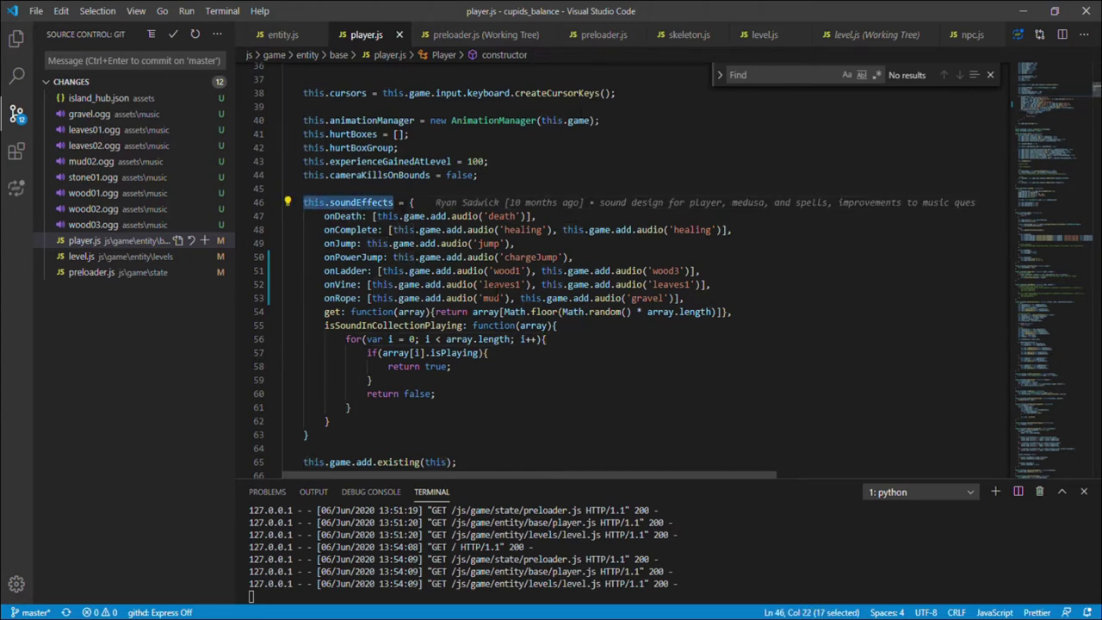
{"action": "double_click", "coordinate": [344, 216]}
{"action": "double_click", "coordinate": [347, 229]}
{"action": "double_click", "coordinate": [342, 244]}
{"action": "double_click", "coordinate": [354, 256]}
{"action": "double_click", "coordinate": [346, 270]}
{"action": "double_click", "coordinate": [341, 284]}
- Examine the onVine sound array and highlight the complete onLadder entry
{"action": "left_click", "coordinate": [621, 285]}
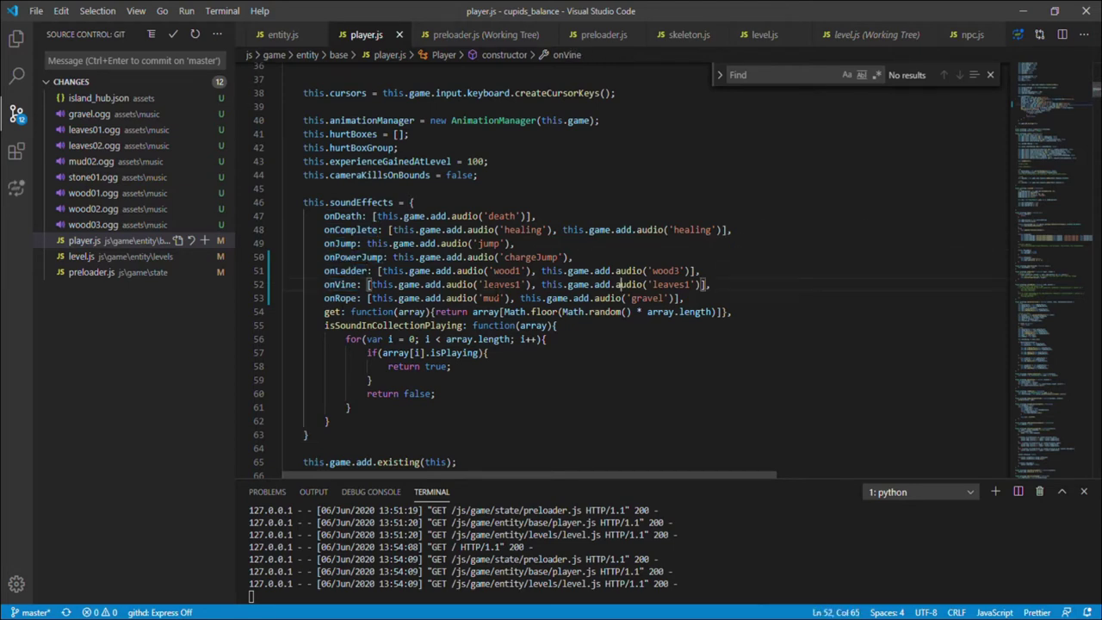
{"action": "left_click_drag", "start_coordinate": [323, 271], "coordinate": [701, 270]}
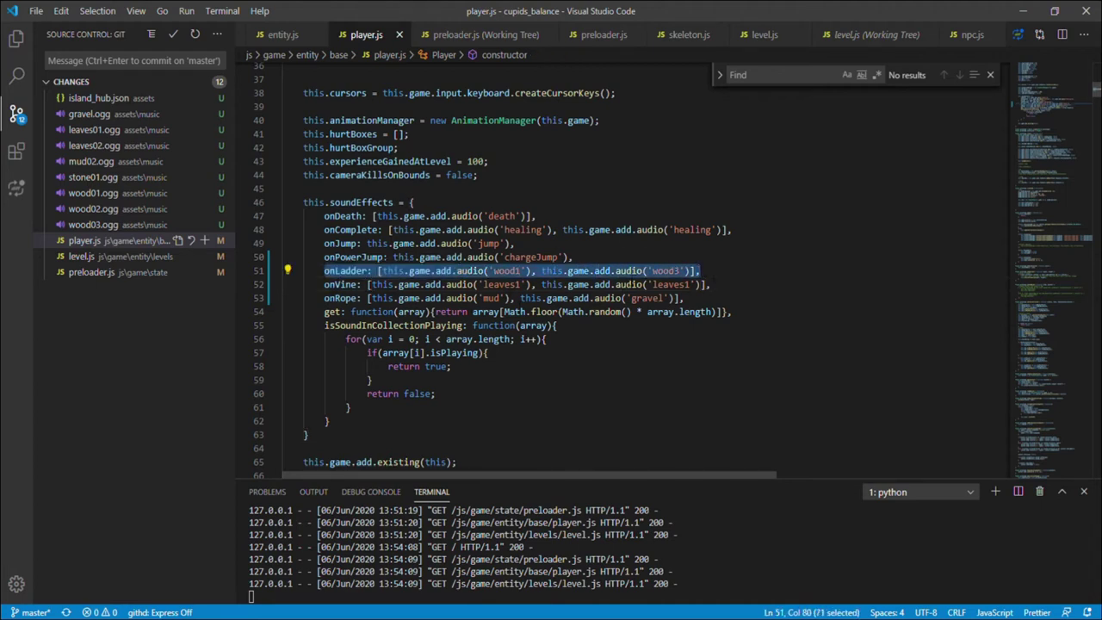
{"action": "left_click", "coordinate": [626, 271]}
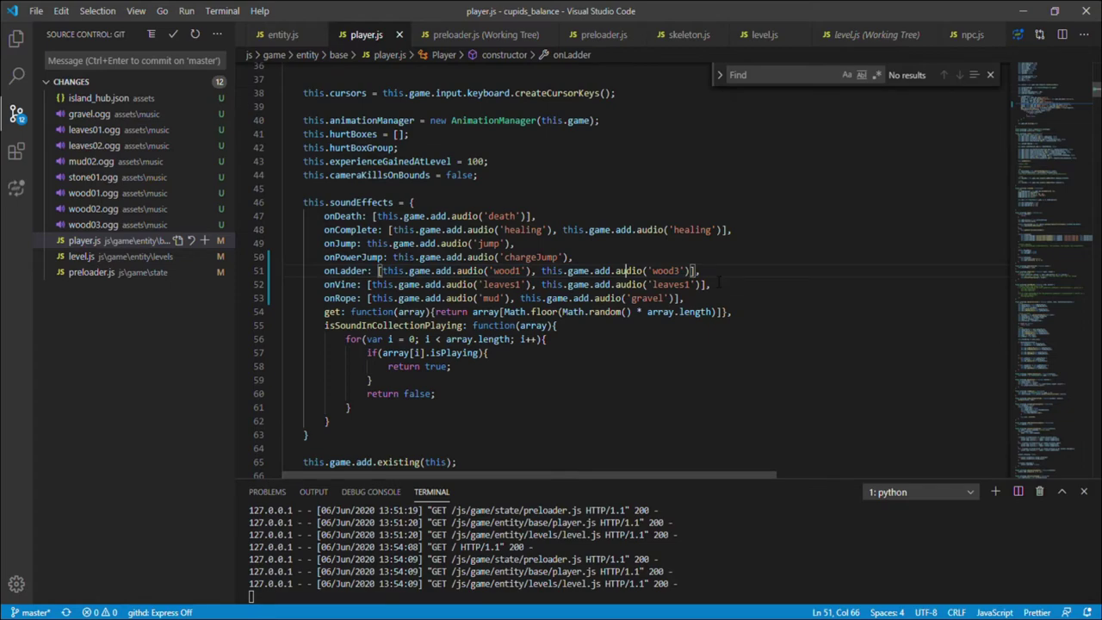
- Return to the Tiled map and inspect the properties of the enemy_spawn at the temple door
{"action": "left_click", "coordinate": [1022, 12]}
{"action": "left_click", "coordinate": [473, 316]}
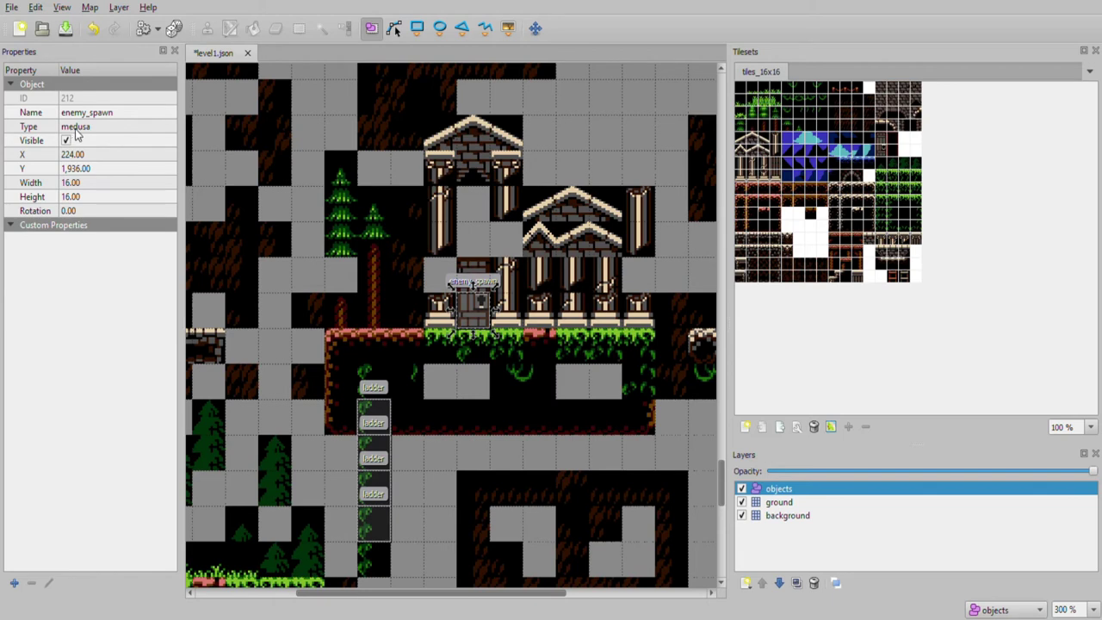
- Select the skeleton enemy_spawn on the grassy platform as the object to duplicate, and widen the map area
{"action": "left_click_drag", "start_coordinate": [721, 479], "coordinate": [723, 407]}
{"action": "left_click", "coordinate": [674, 291]}
{"action": "left_click_drag", "start_coordinate": [512, 593], "coordinate": [437, 592]}
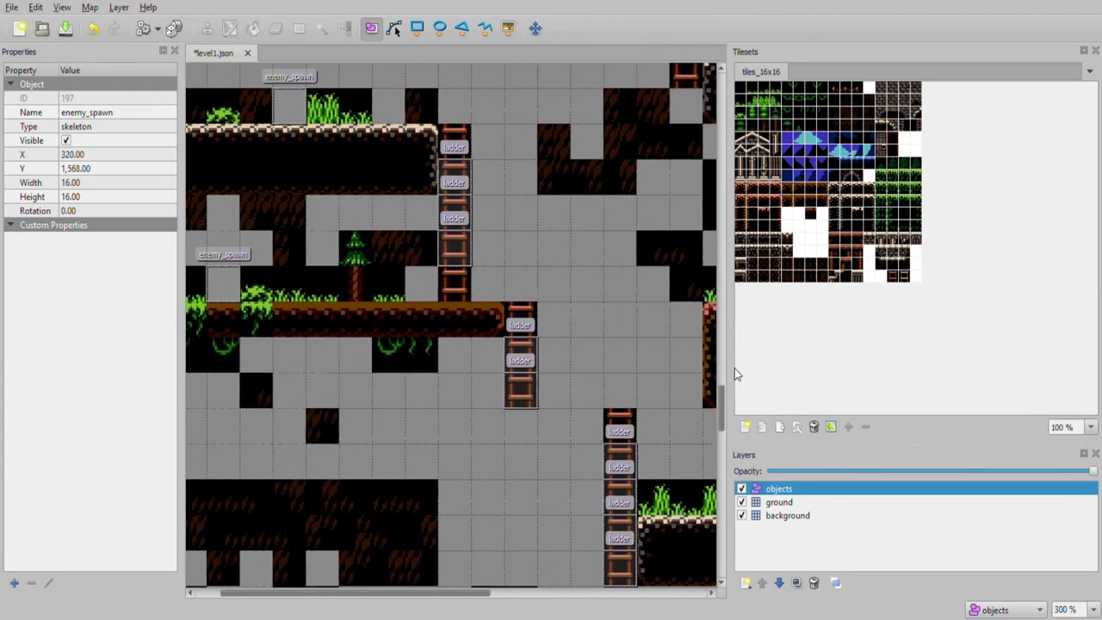
{"action": "left_click_drag", "start_coordinate": [736, 374], "coordinate": [849, 374]}
{"action": "left_click_drag", "start_coordinate": [485, 599], "coordinate": [674, 598]}
{"action": "scroll", "coordinate": [741, 440], "scroll_direction": "up", "scroll_amount": 3}
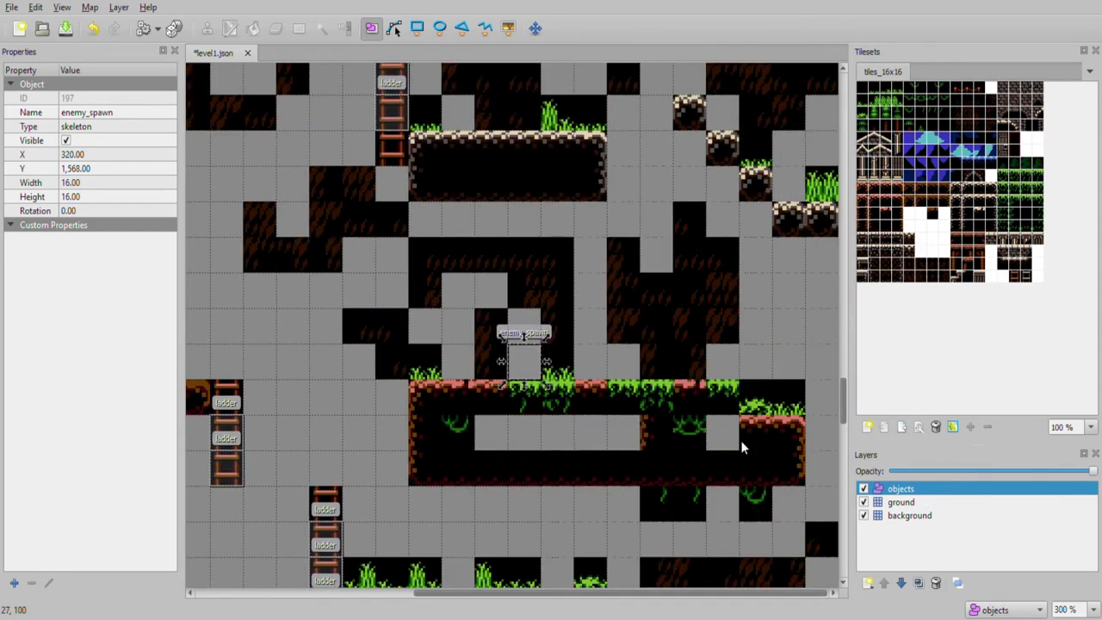
- Paste four copies of the skeleton enemy_spawn along the grass ledge beside player_spawn, from X 128 to X 208 at Y 2,288
{"action": "scroll", "coordinate": [741, 447], "scroll_direction": "up", "scroll_amount": 1}
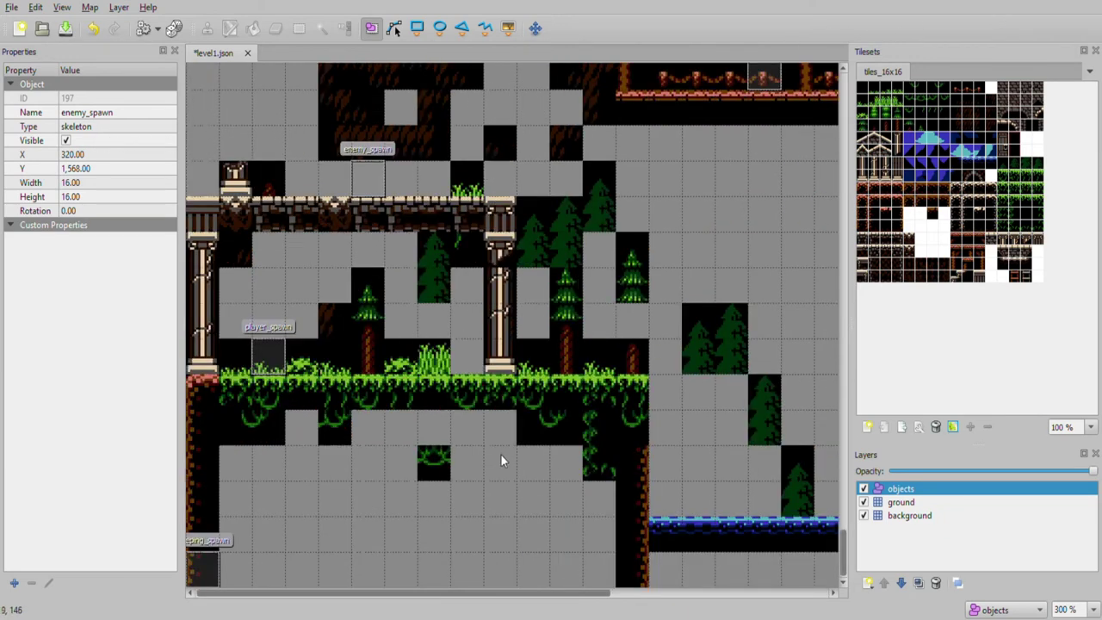
{"action": "left_click_drag", "start_coordinate": [483, 592], "coordinate": [735, 600]}
{"action": "left_click", "coordinate": [701, 358]}
{"action": "left_click_drag", "start_coordinate": [627, 594], "coordinate": [431, 594]}
{"action": "key", "text": "ctrl+v"}
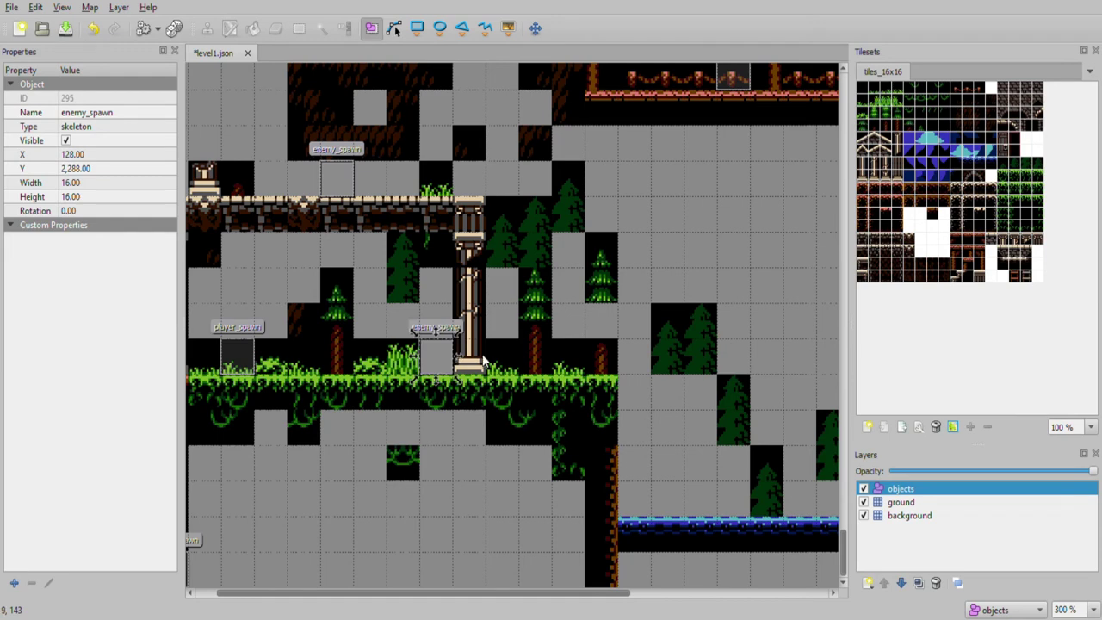
{"action": "key", "text": "ctrl+v"}
{"action": "key", "text": "ctrl+v"}
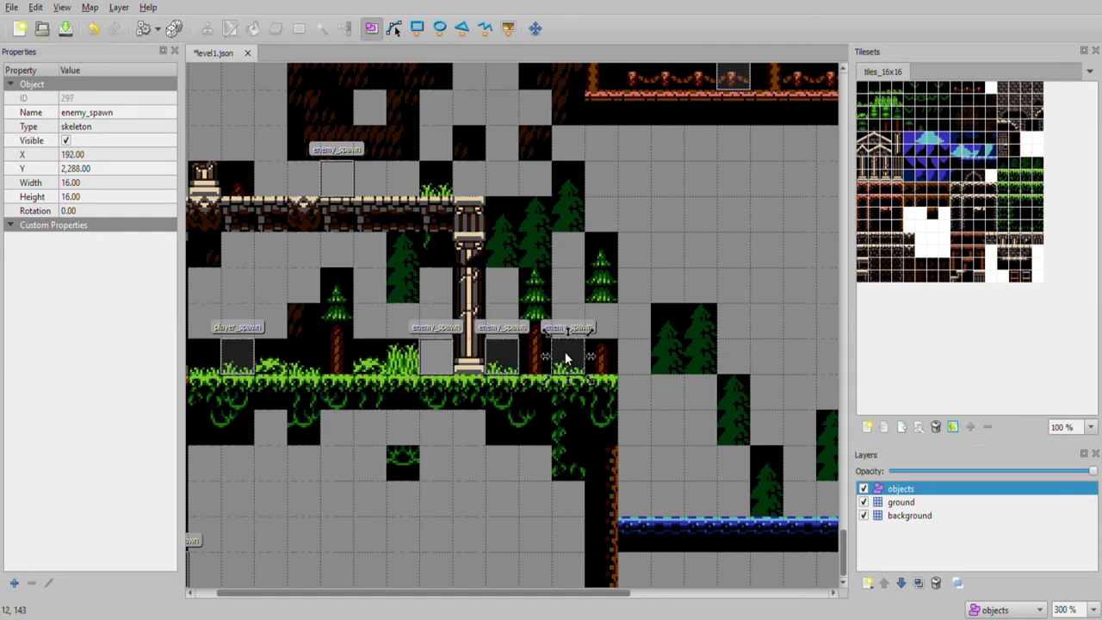
{"action": "key", "text": "ctrl+v"}
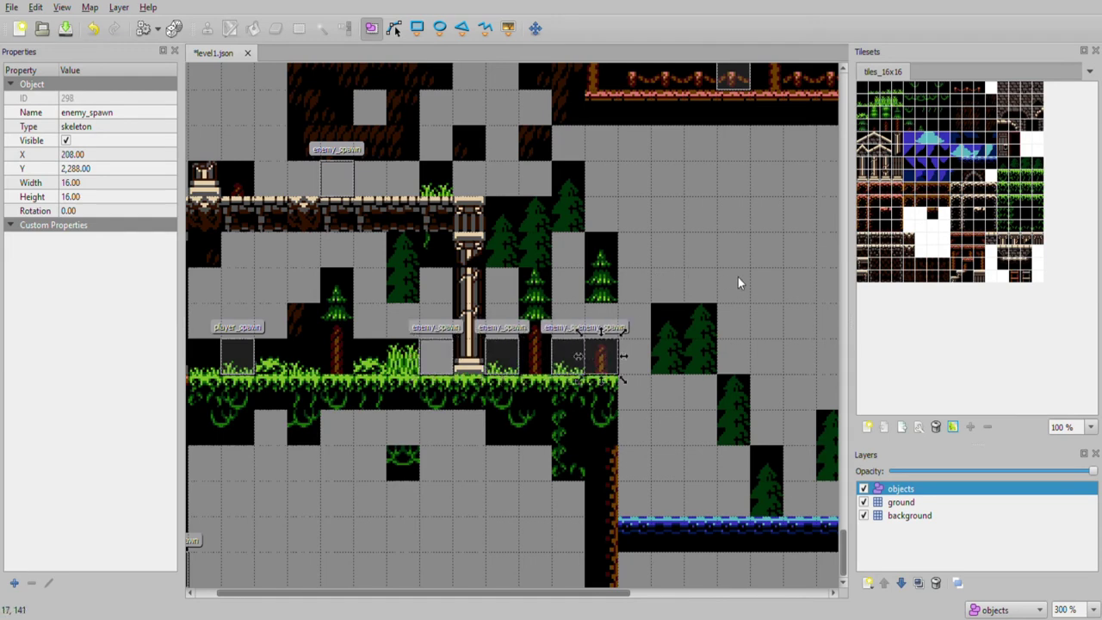
- Save the level1.json map with the added skeleton spawns
{"action": "key", "text": "ctrl+s"}
{"action": "left_click", "coordinate": [16, 7]}
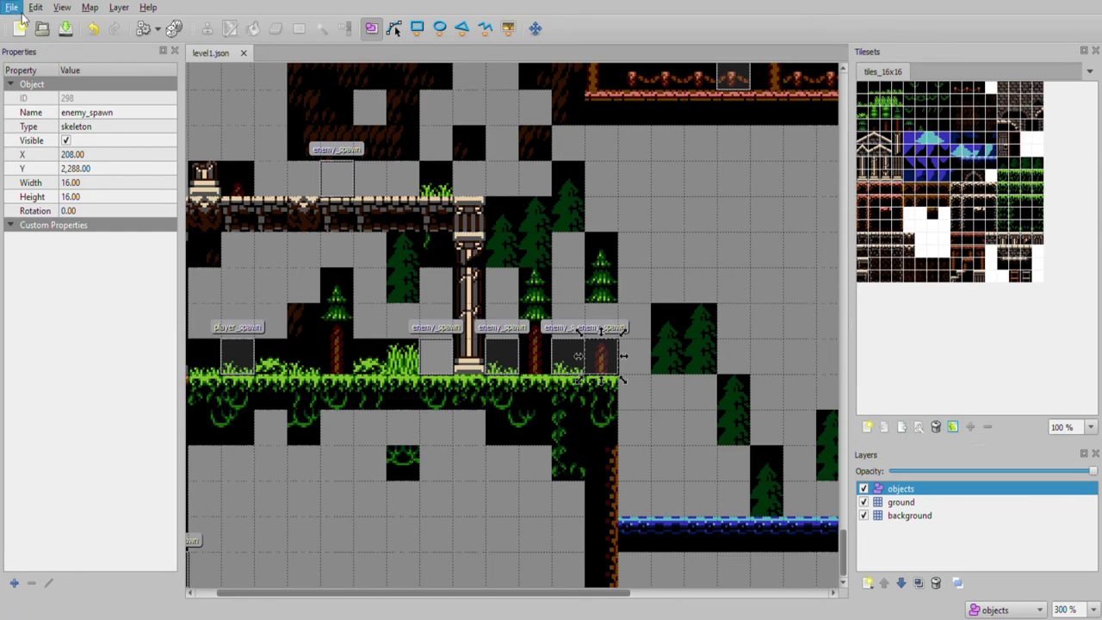
{"action": "left_click", "coordinate": [143, 142]}
{"action": "left_click", "coordinate": [12, 8]}
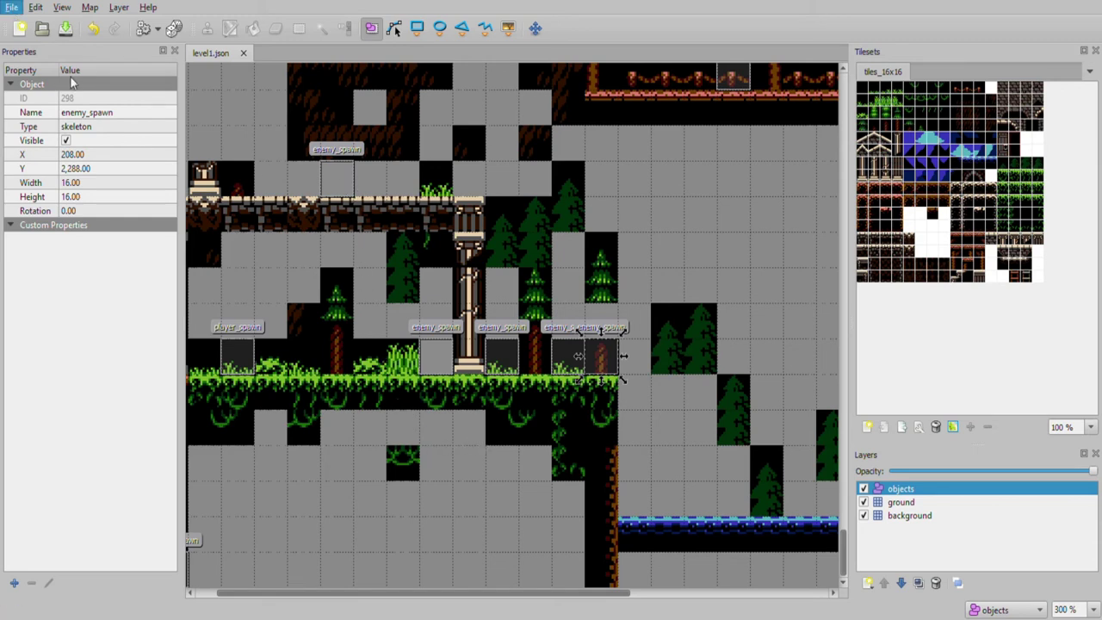
{"action": "left_click", "coordinate": [72, 130]}
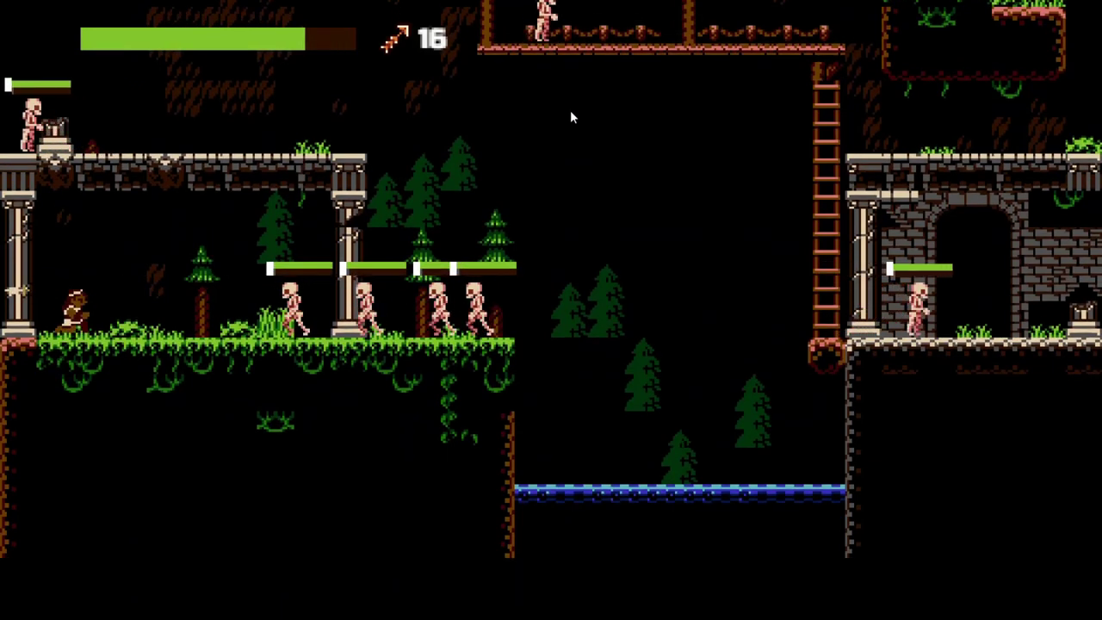
- Switch to the running game and move the player back and forth in front of the four added skeletons, crouching and jumping
{"action": "key", "text": "Right"}
{"action": "key", "text": "Down"}
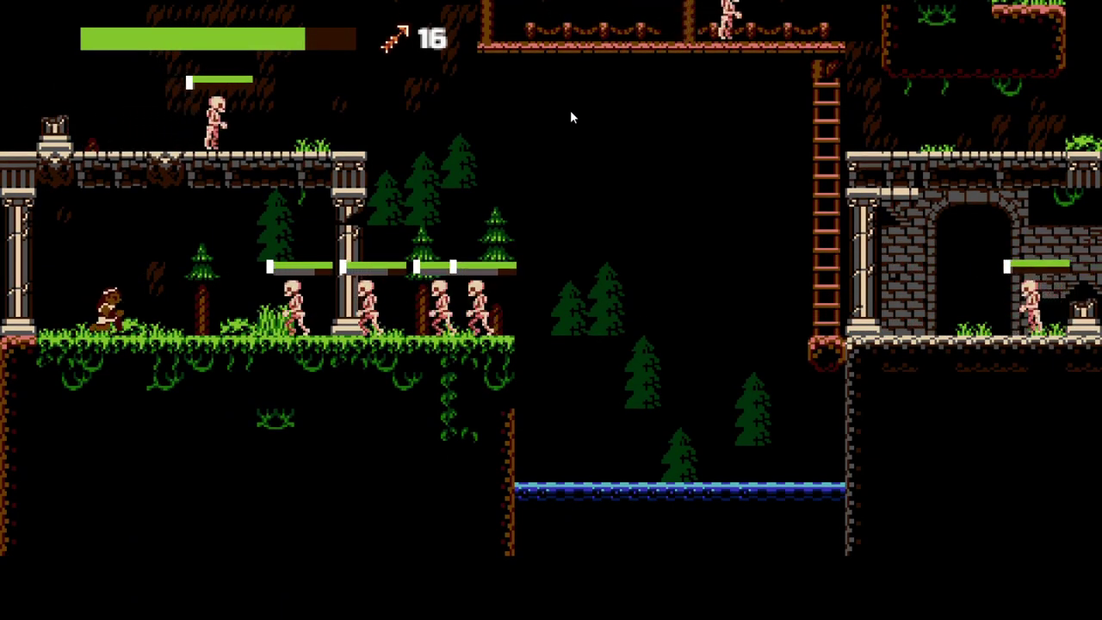
{"action": "key", "text": "Left"}
{"action": "key", "text": "Right"}
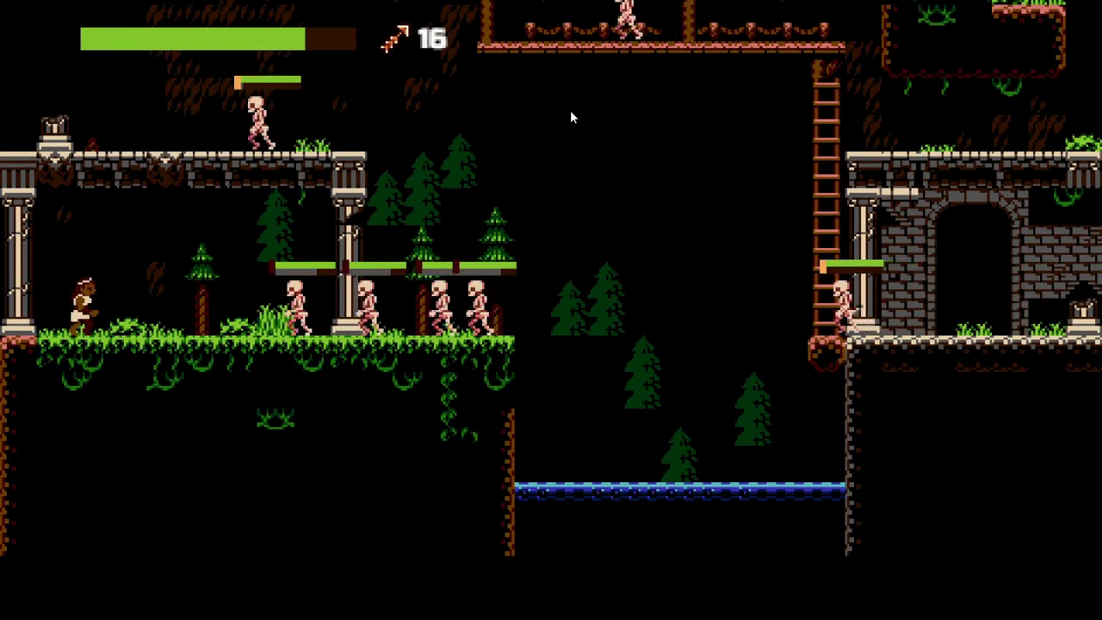
{"action": "key", "text": "Down"}
{"action": "key", "text": "Right"}
{"action": "key", "text": "Left"}
{"action": "key", "text": "Right"}
{"action": "key", "text": "space"}
{"action": "key", "text": "Left"}
{"action": "key", "text": "Right"}
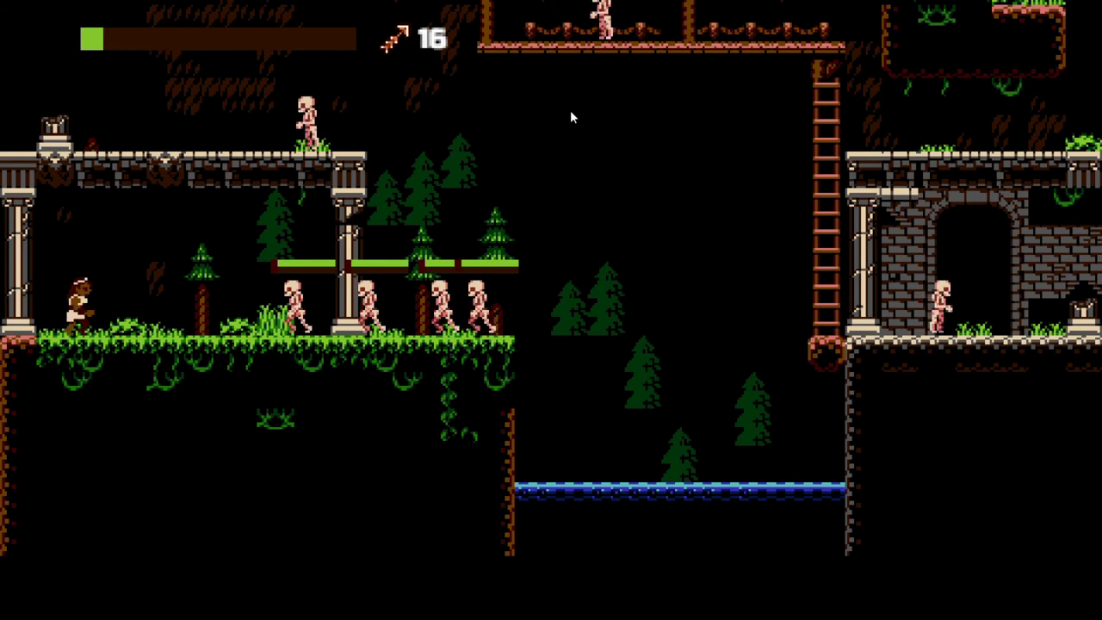
- Advance toward the row of skeletons and shoot down the two nearest ones with arrows
{"action": "key", "text": "x"}
{"action": "key", "text": "x"}
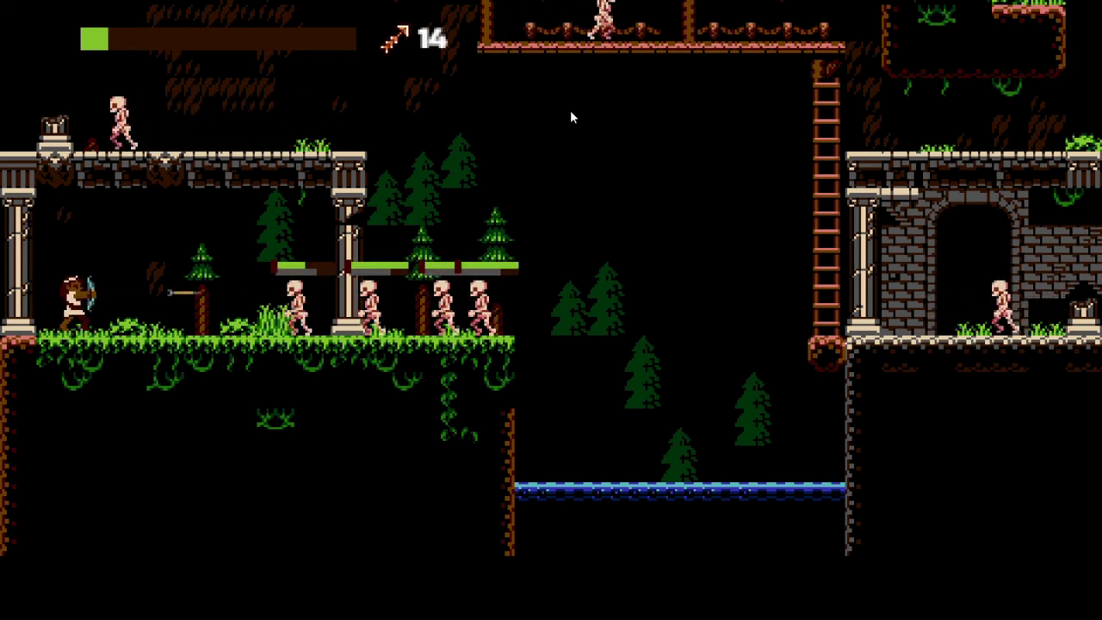
{"action": "key", "text": "Down"}
{"action": "key", "text": "Right"}
{"action": "key", "text": "x"}
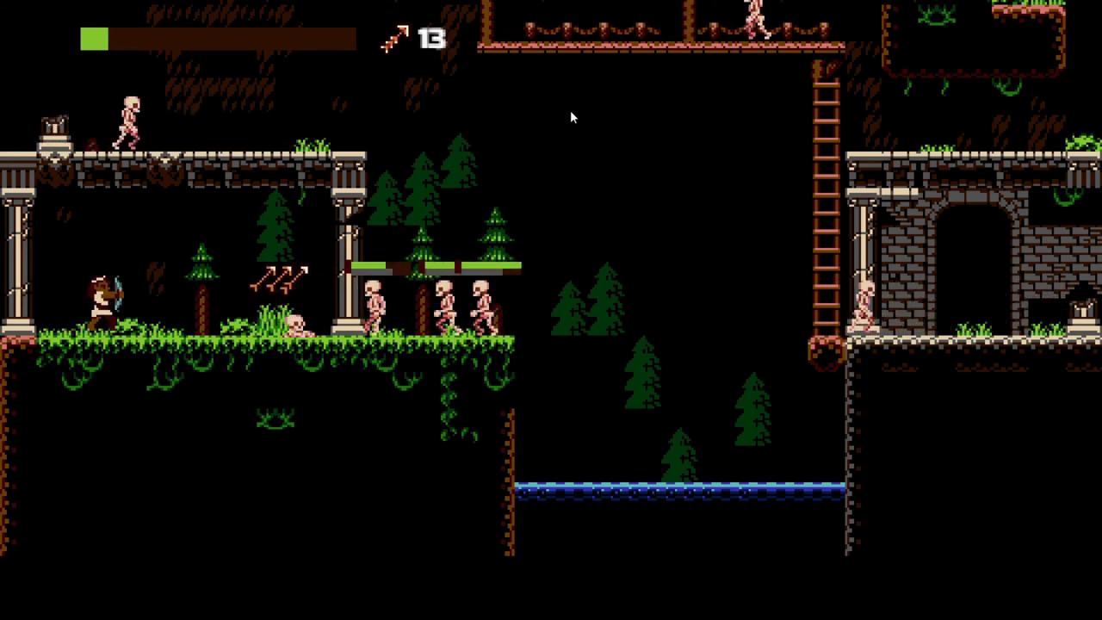
{"action": "key", "text": "Right"}
{"action": "key", "text": "Down"}
{"action": "key", "text": "Right"}
{"action": "key", "text": "x"}
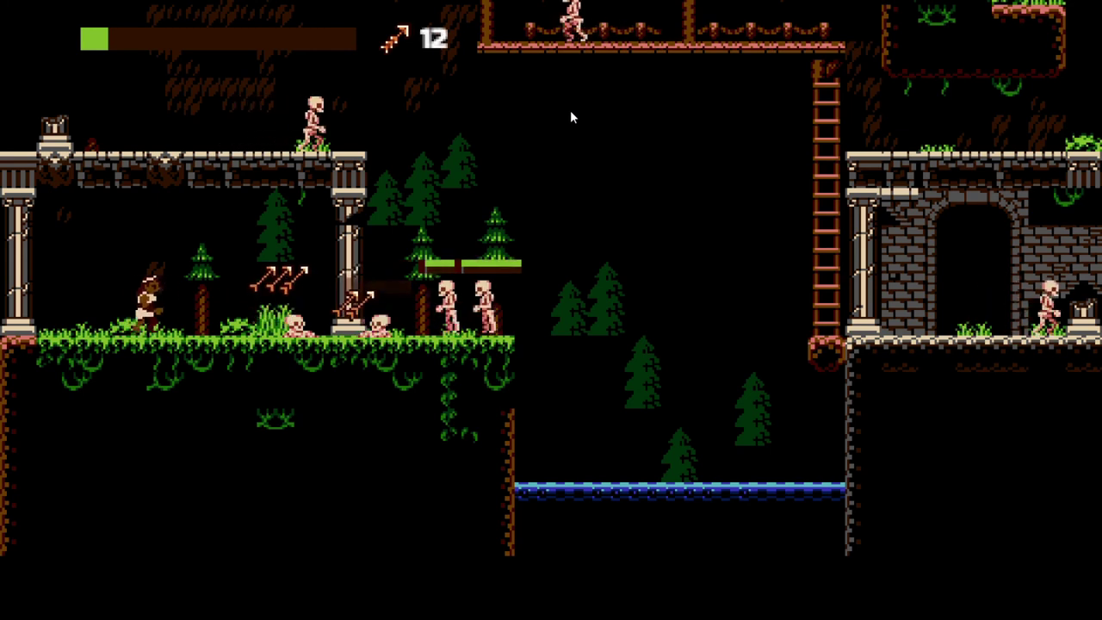